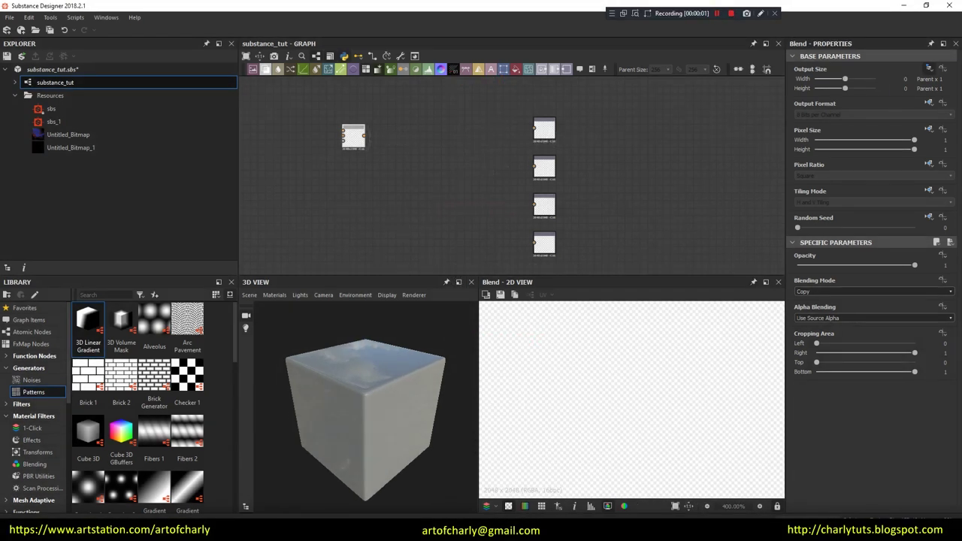
- Switch the Blend node's Output Size mode to Absolute and set width/height to 1024 px
left_click(929, 68)
left_click(925, 83)
scroll(353, 139, "up", 3)
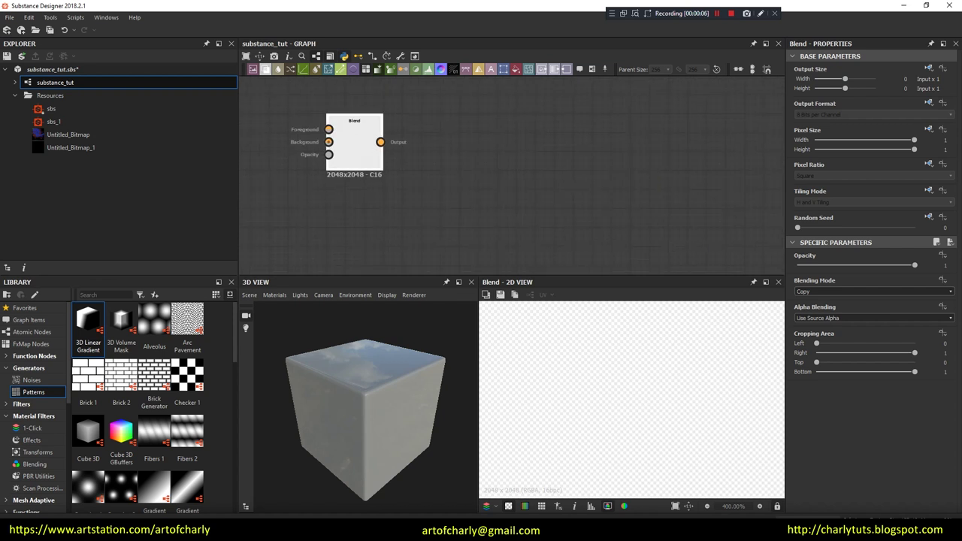
left_click(929, 69)
left_click(913, 100)
left_click_drag(864, 78, 869, 78)
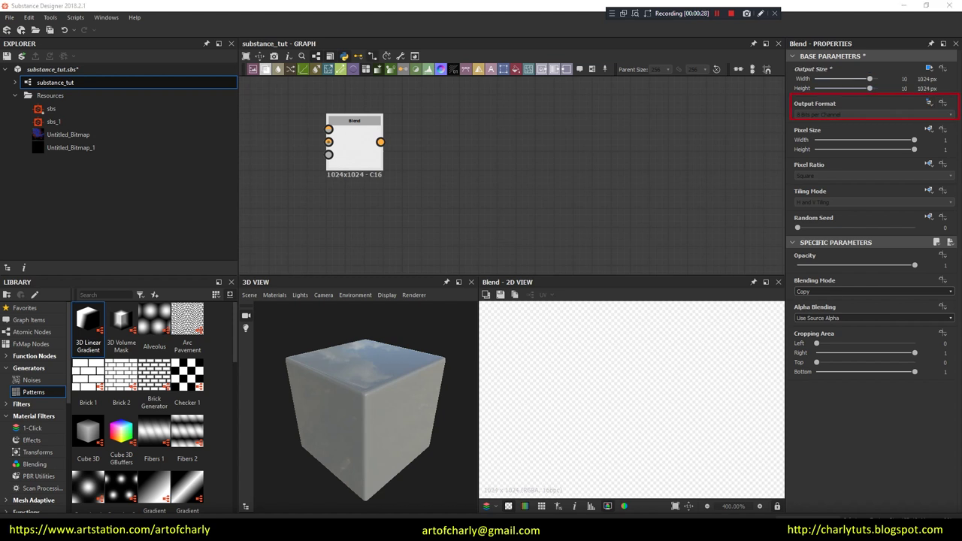
left_click(929, 102)
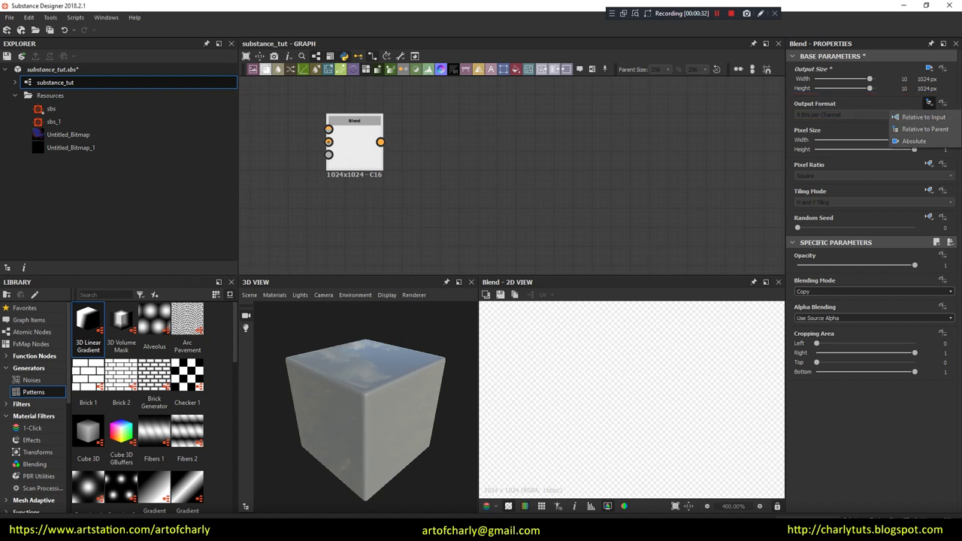
left_click(914, 141)
left_click(872, 114)
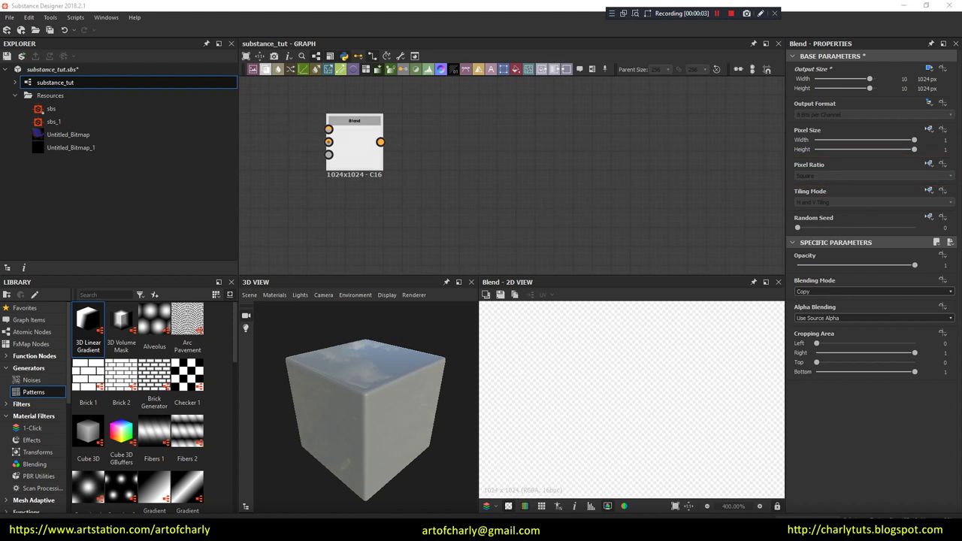
left_click(929, 163)
left_click(914, 202)
left_click(872, 176)
left_click(872, 189)
left_click(872, 175)
left_click(872, 183)
left_click(929, 164)
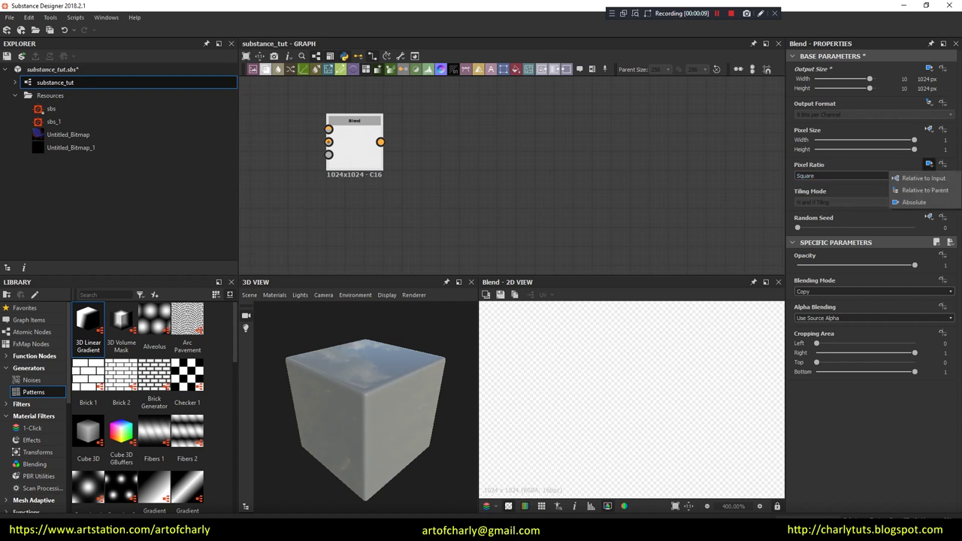
left_click(914, 187)
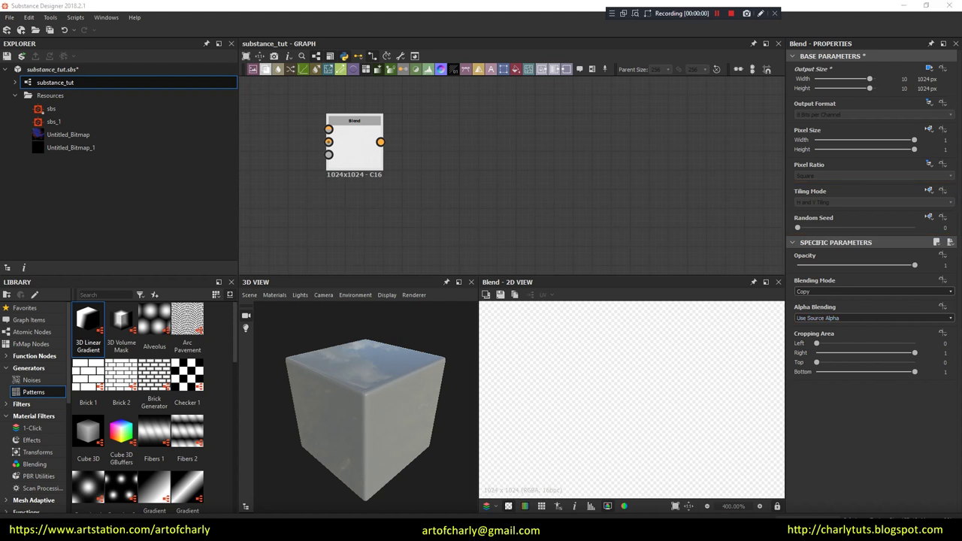
left_click(929, 191)
left_click(910, 228)
left_click(872, 202)
key("Escape")
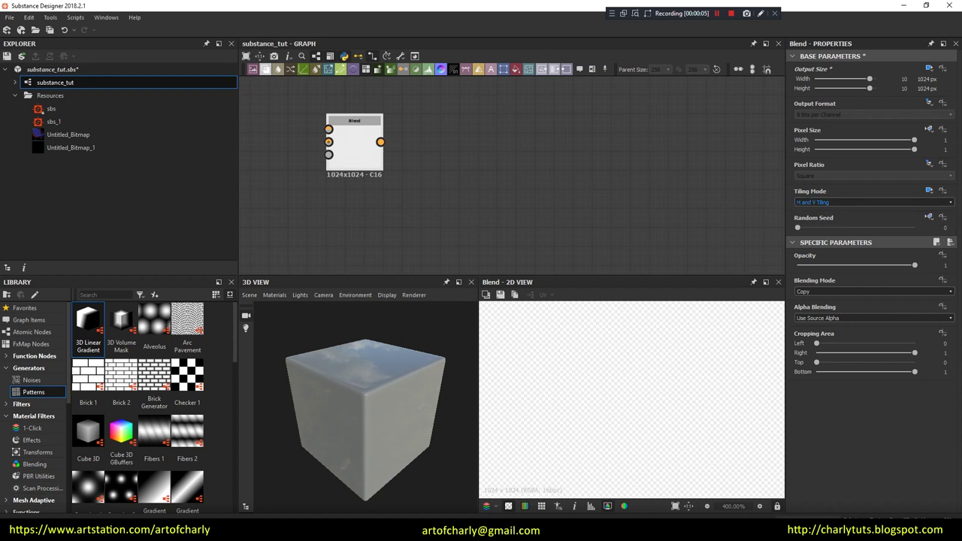
left_click(929, 191)
left_click(923, 216)
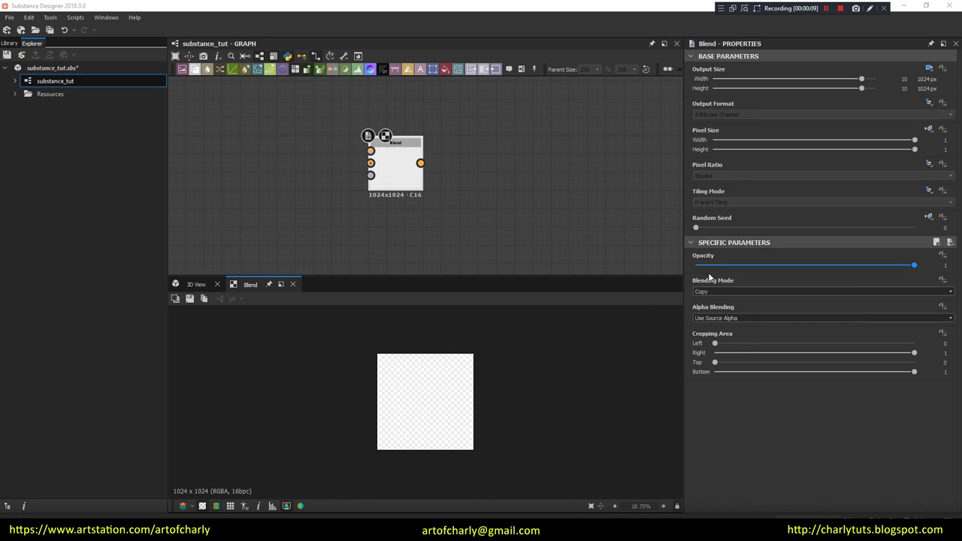
- Nudge the Blend node left and look through its blending mode and alpha blending options
left_click(405, 209)
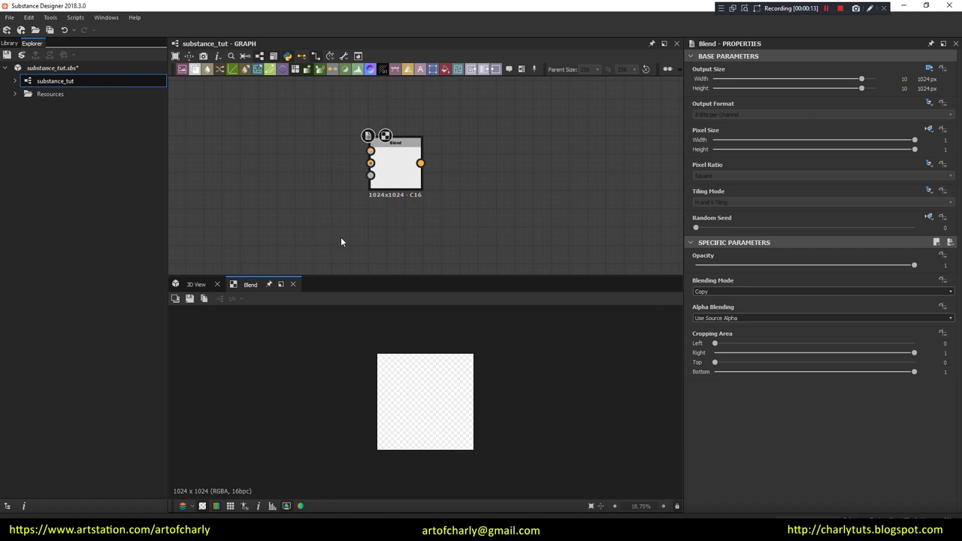
mouse_move(406, 148)
left_mouse_down()
mouse_move(370, 147)
mouse_move(415, 147)
left_mouse_up()
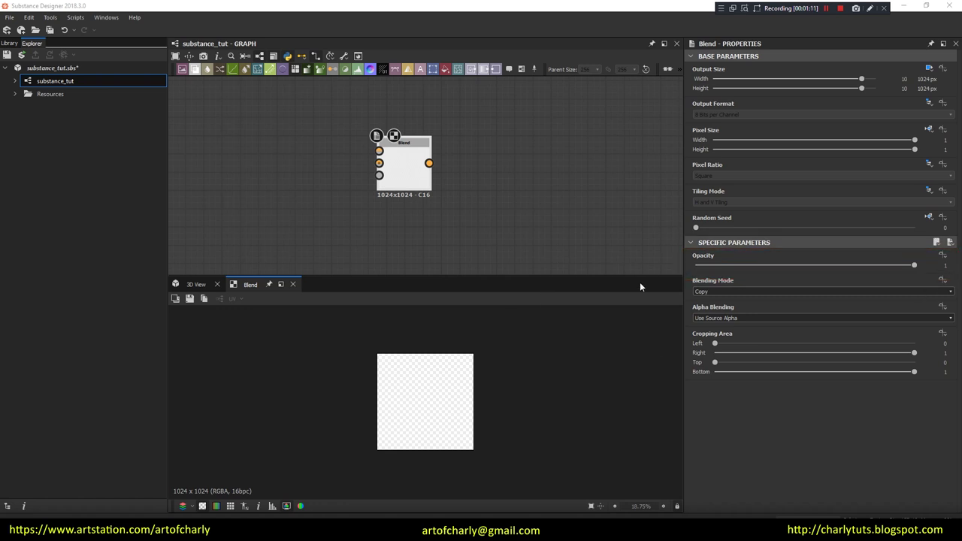
left_click(719, 291)
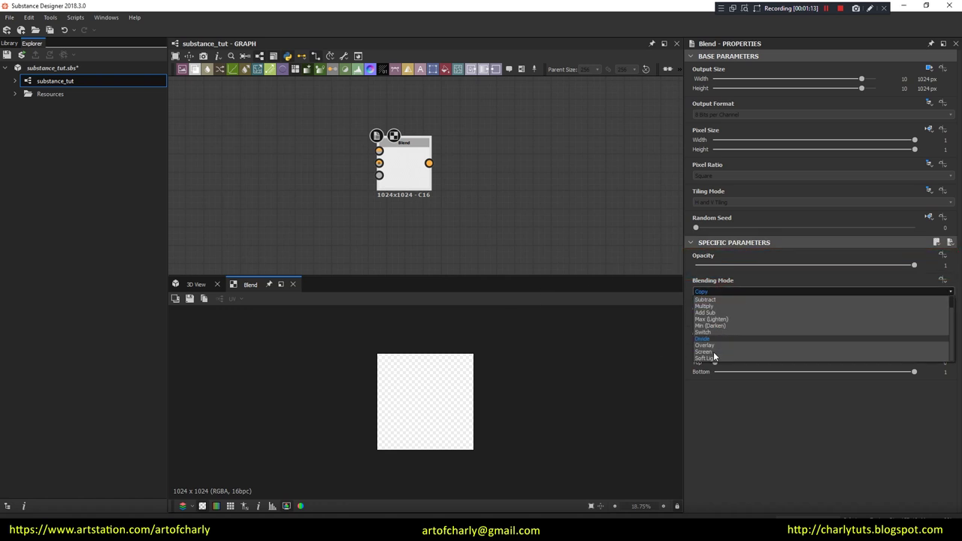
key("Escape")
left_click(739, 318)
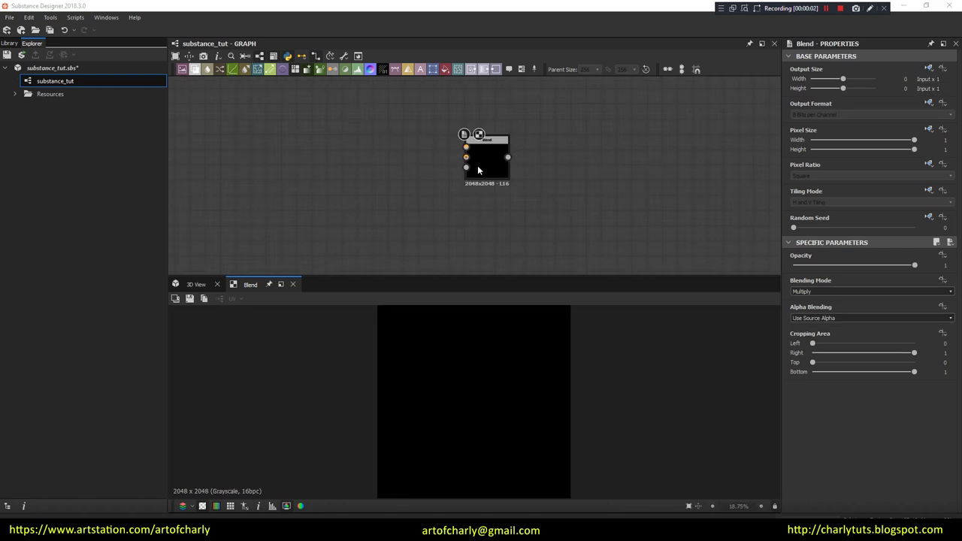
- Add a Shape node to the graph, placed beside the Blend node
left_click(486, 164)
left_click(355, 177)
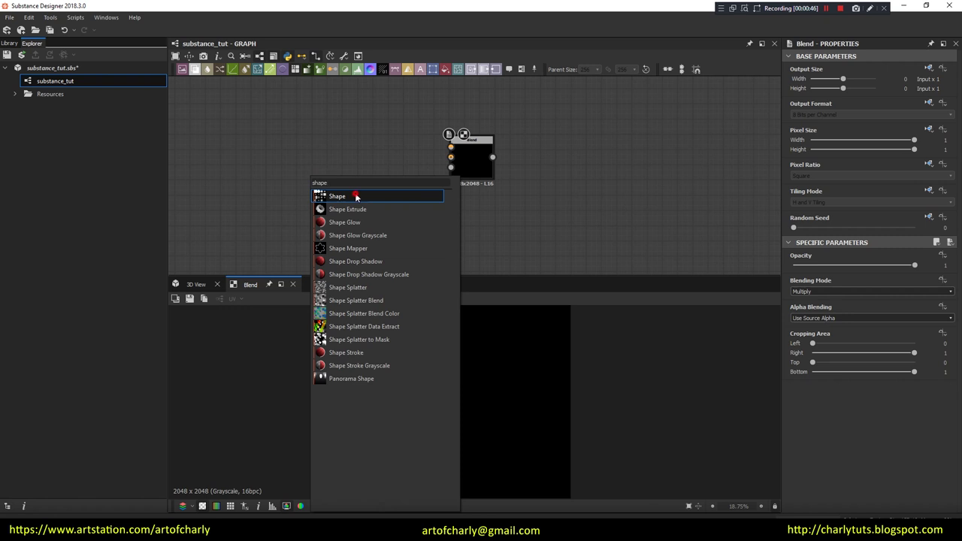
left_click(354, 194)
left_click_drag(316, 176, 374, 134)
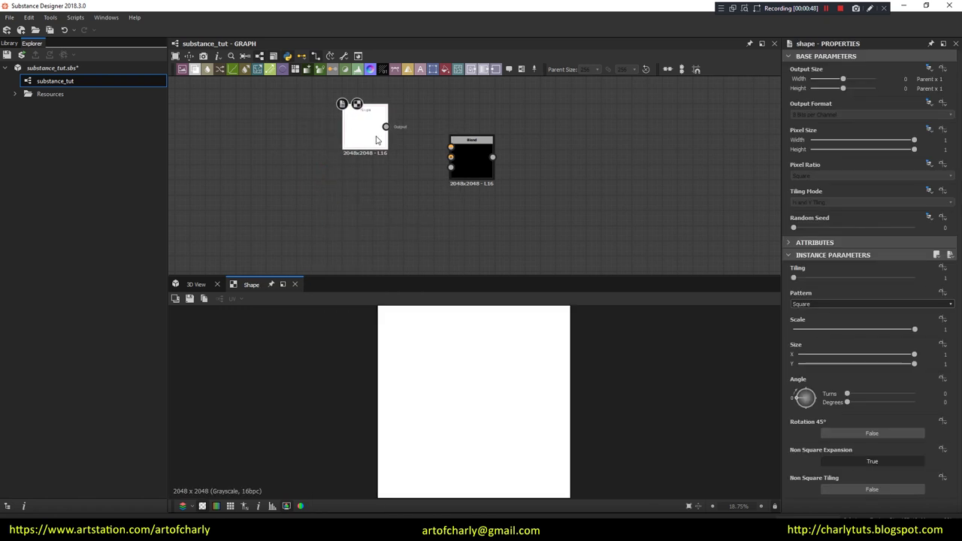
left_click(369, 133)
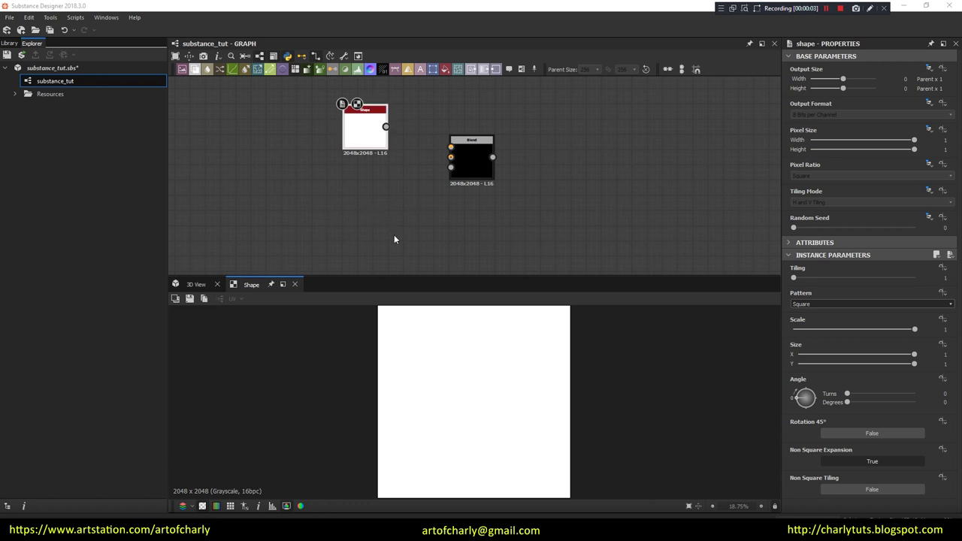
- Preview the Shape patterns Disc, Paraboloid, Bell and Gaussian
left_click(826, 304)
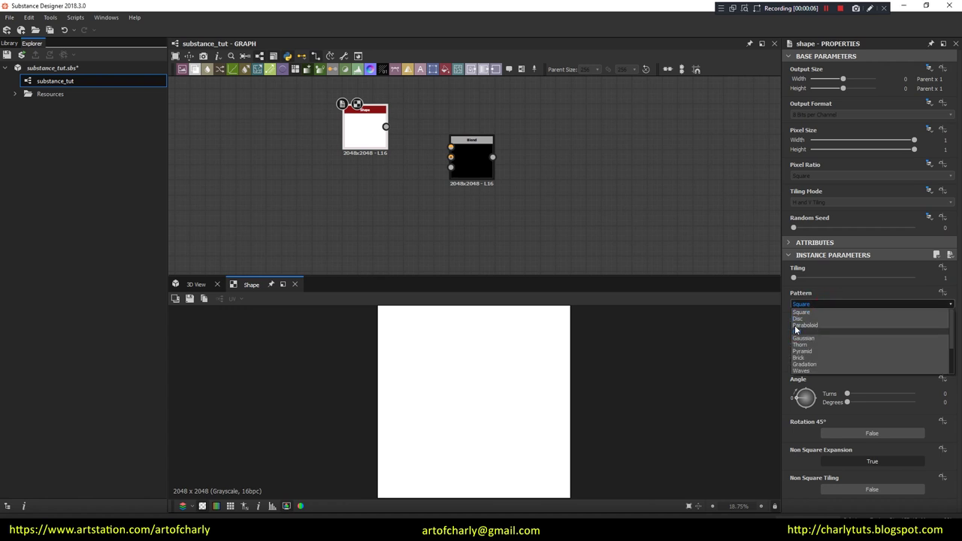
left_click(800, 319)
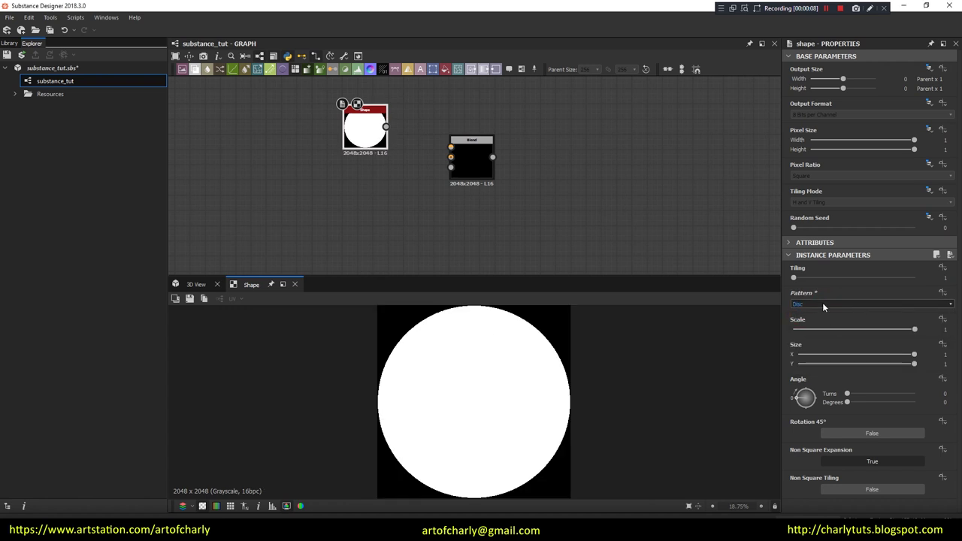
left_click(827, 305)
left_click(814, 325)
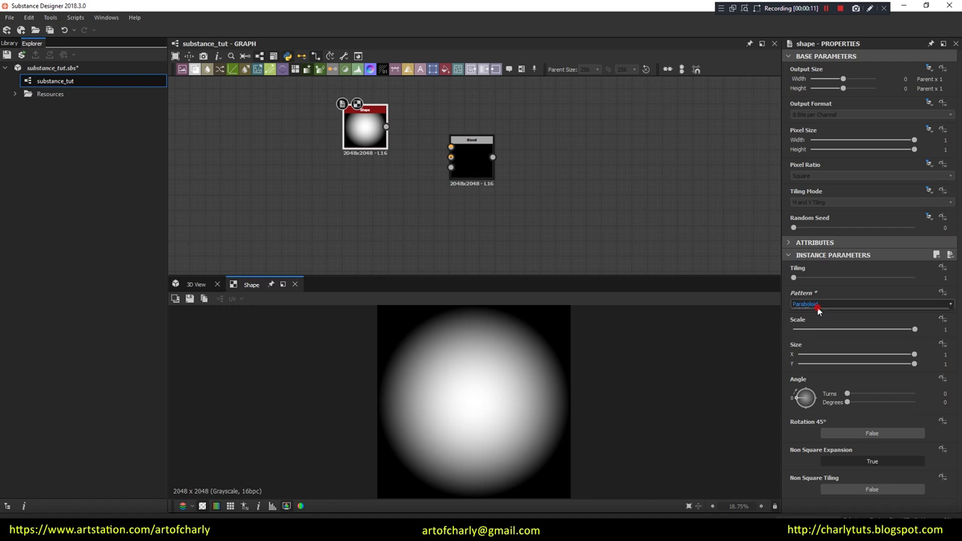
left_click(818, 311)
left_click(811, 331)
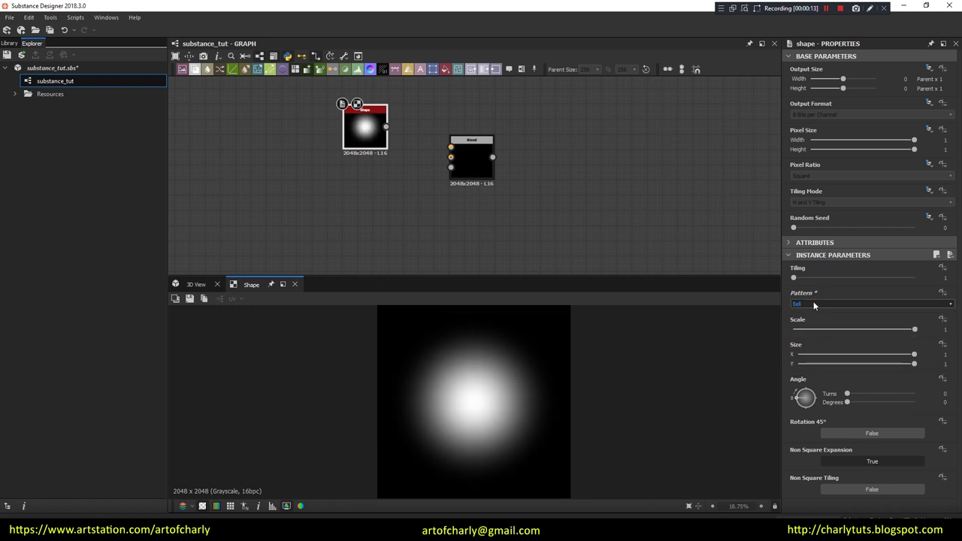
left_click(814, 304)
left_click(813, 336)
- Continue through the Thorn, Pyramid, Brick and Waves patterns
left_click(815, 304)
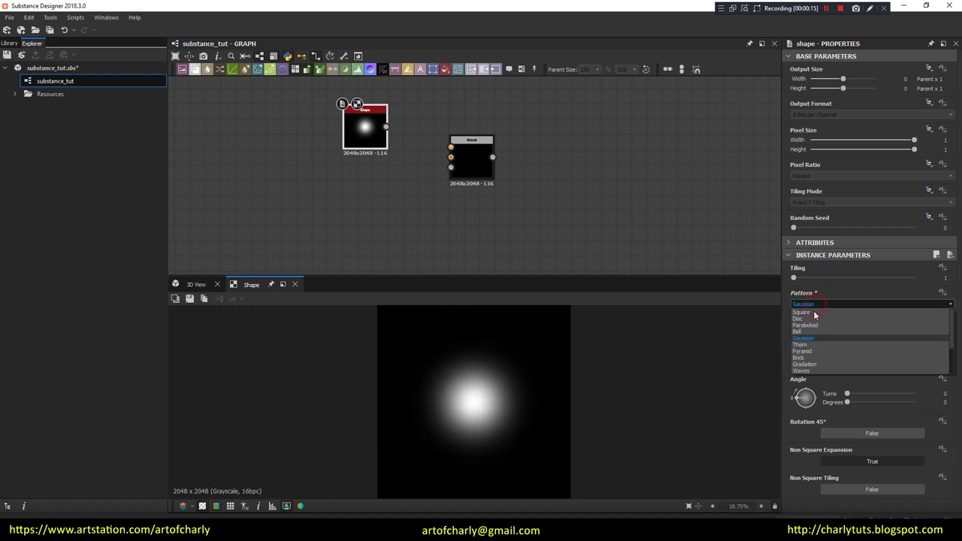
left_click(803, 345)
left_click(815, 306)
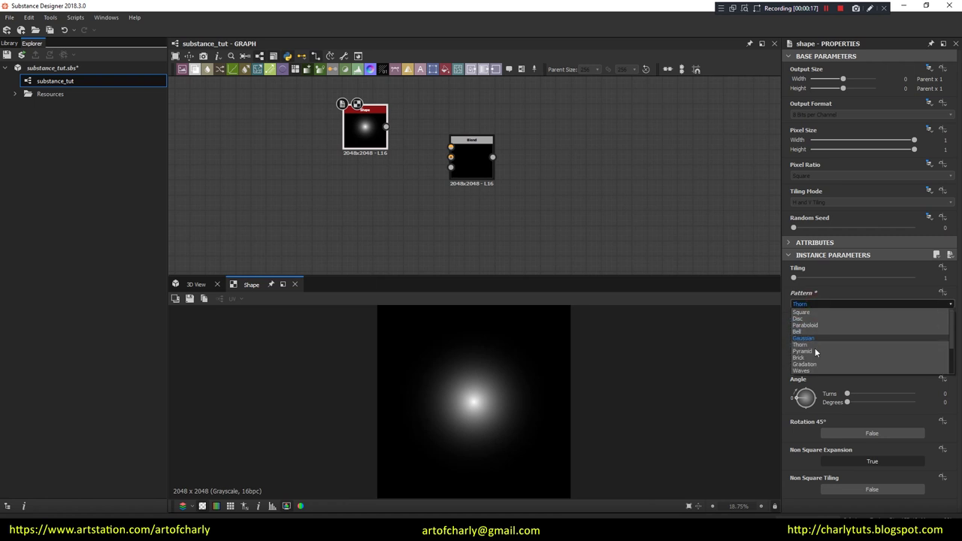
left_click(815, 351)
left_click(818, 307)
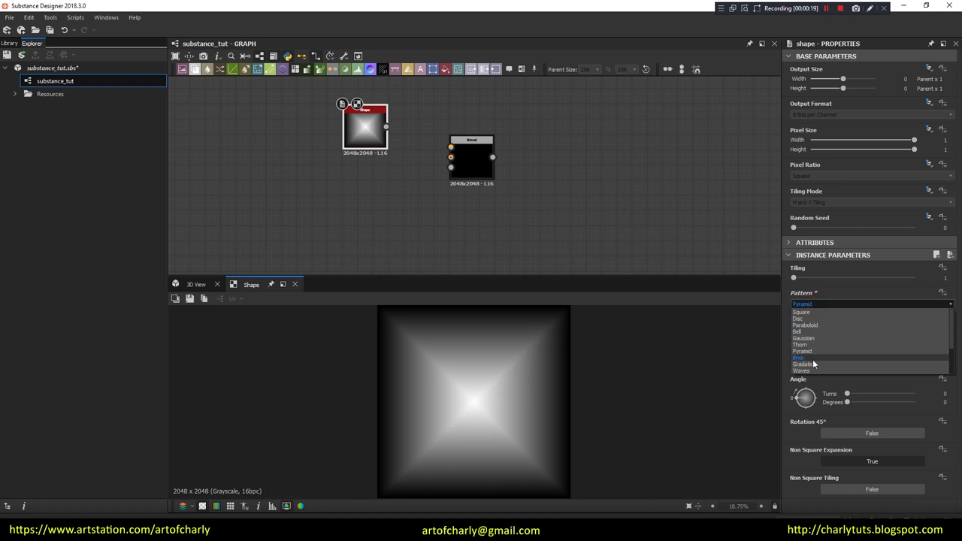
left_click(812, 359)
left_click(817, 304)
left_click(812, 358)
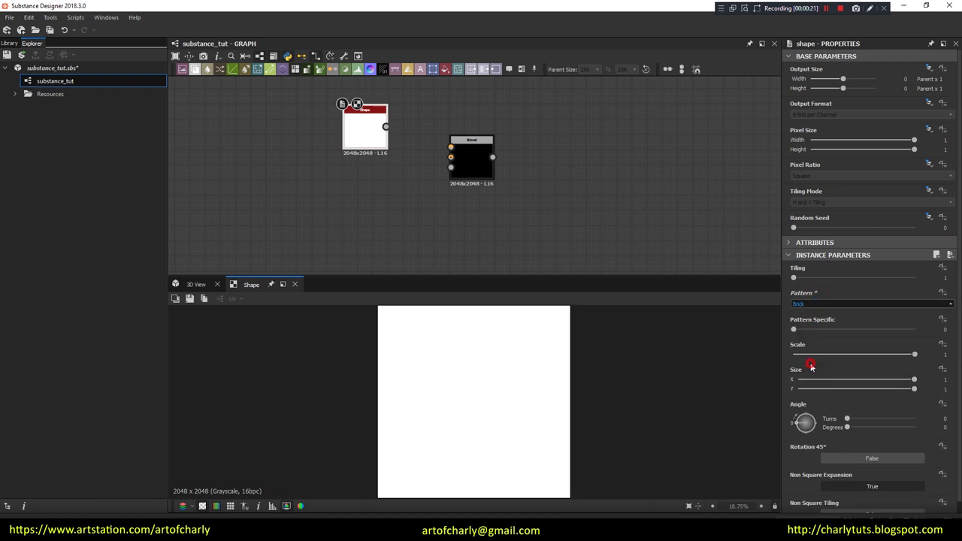
left_click(816, 304)
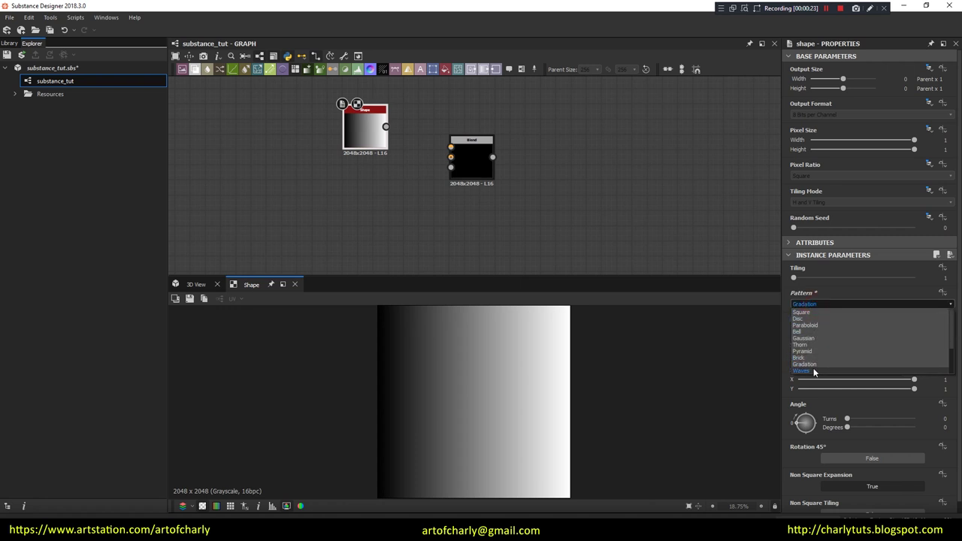
left_click(814, 373)
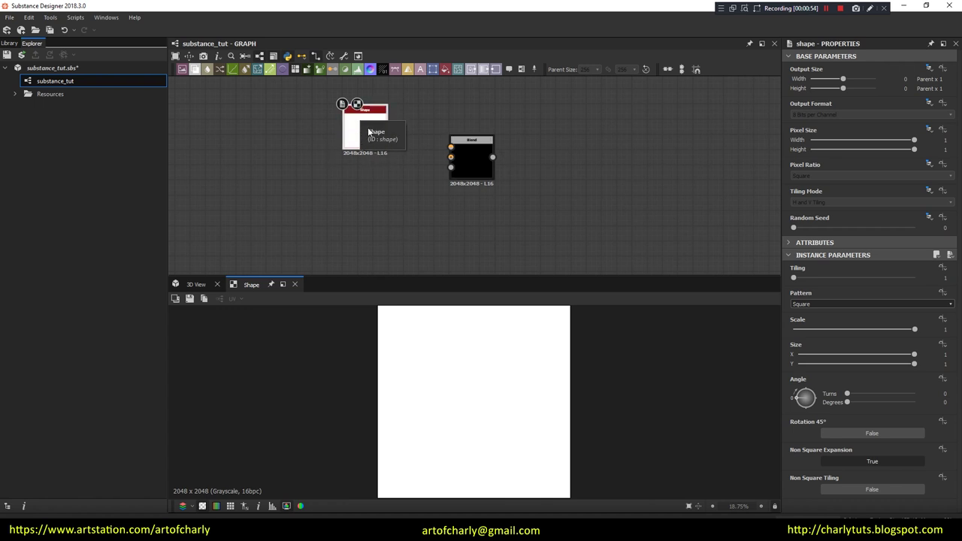
- Move the Shape node and tile it 7 times, trying Disc before settling on Square
left_click_drag(375, 113, 361, 125)
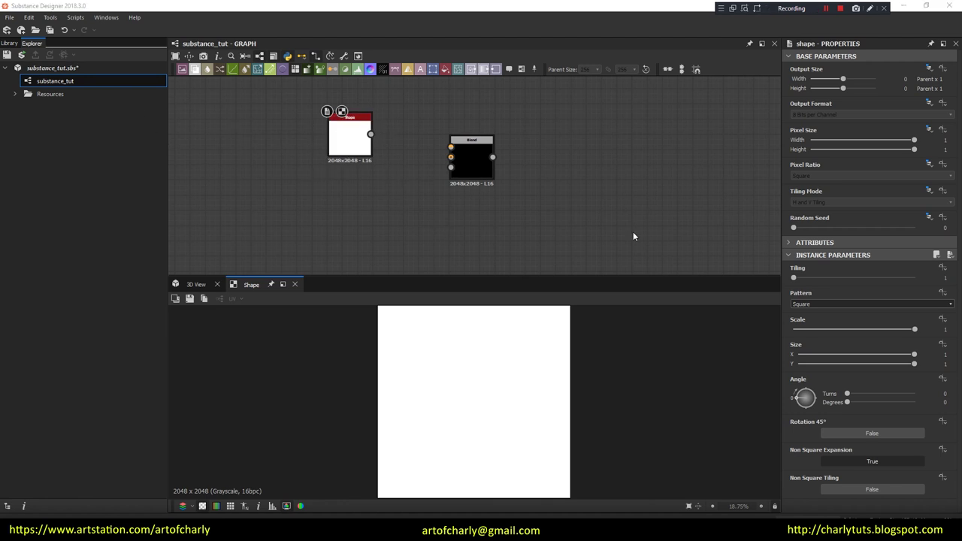
left_click_drag(795, 279, 803, 279)
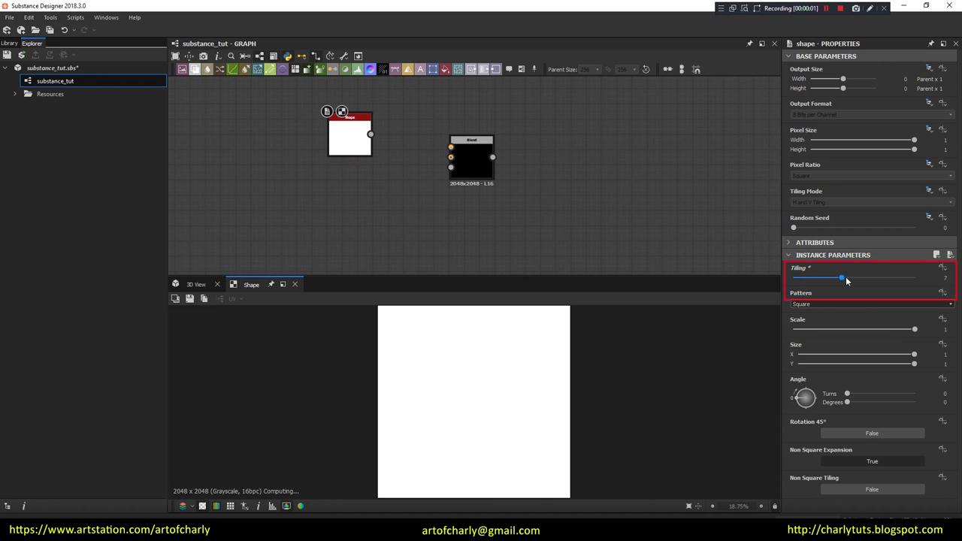
left_click(814, 305)
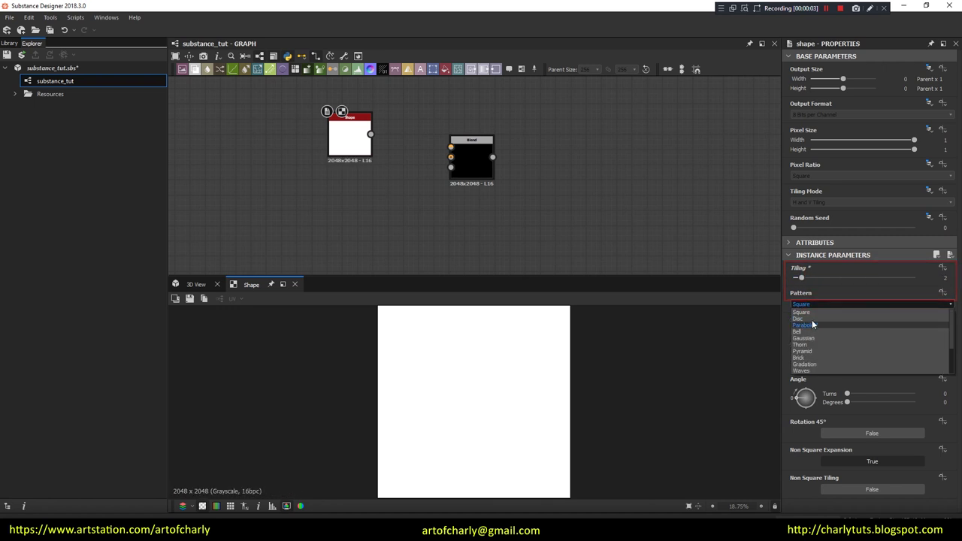
left_click(812, 319)
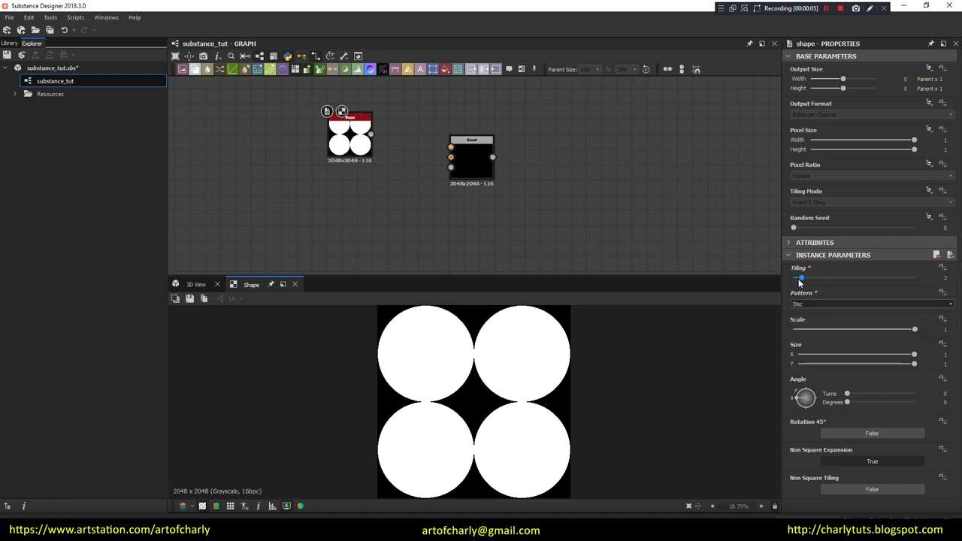
left_click_drag(803, 279, 841, 277)
left_click(815, 304)
left_click(812, 311)
- Give the squares scale 0.8 and size 0.9 × 0.85, rotated 0.21 turns
mouse_move(914, 329)
left_mouse_down()
mouse_move(870, 333)
mouse_move(891, 329)
left_mouse_up()
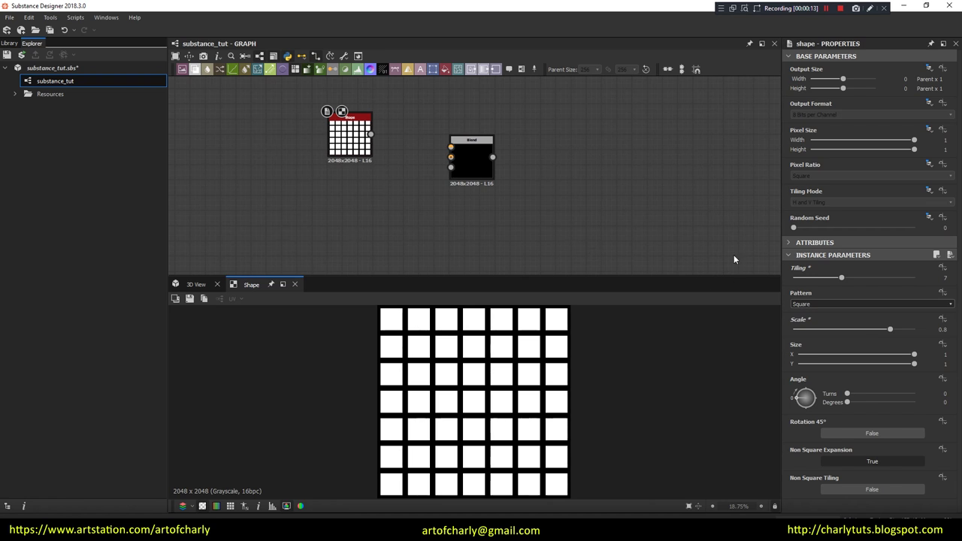
left_click(842, 278)
left_click_drag(915, 355, 905, 355)
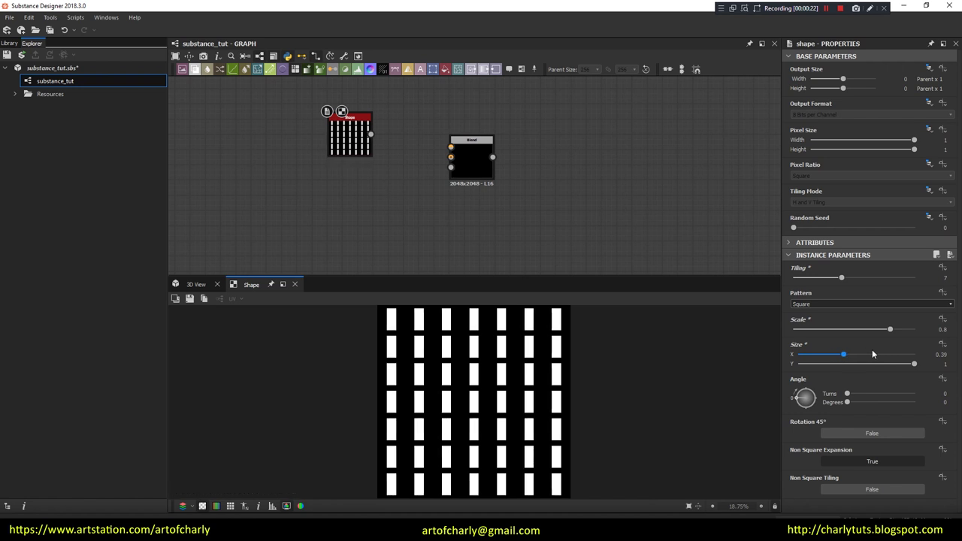
mouse_move(914, 364)
left_mouse_down()
mouse_move(844, 364)
mouse_move(897, 364)
left_mouse_up()
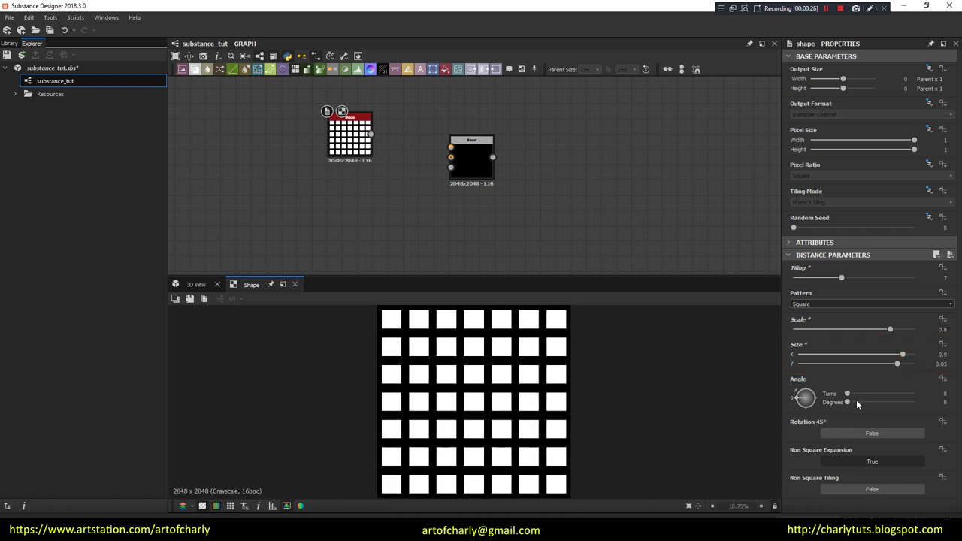
left_click_drag(846, 394, 864, 392)
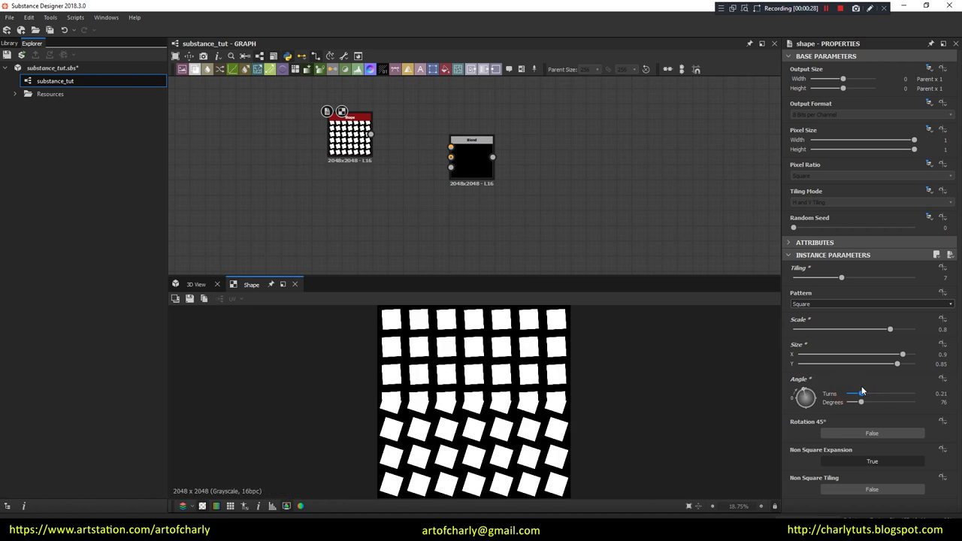
- Adjust the squares' angle toward 0.34 turns (122°) while trying the extra 45° rotation
mouse_move(864, 392)
left_mouse_down()
mouse_move(887, 408)
mouse_move(873, 396)
left_mouse_up()
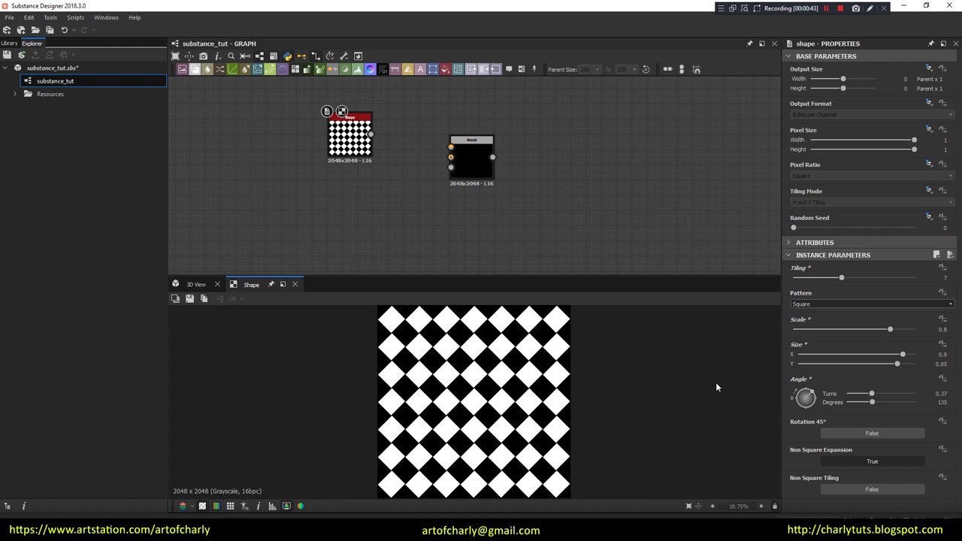
left_click(853, 436)
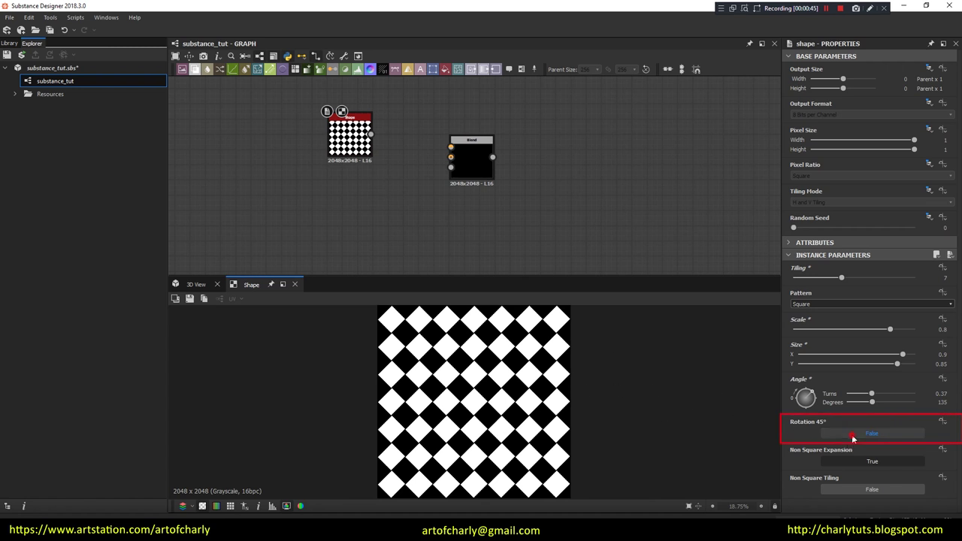
left_click_drag(875, 406, 866, 395)
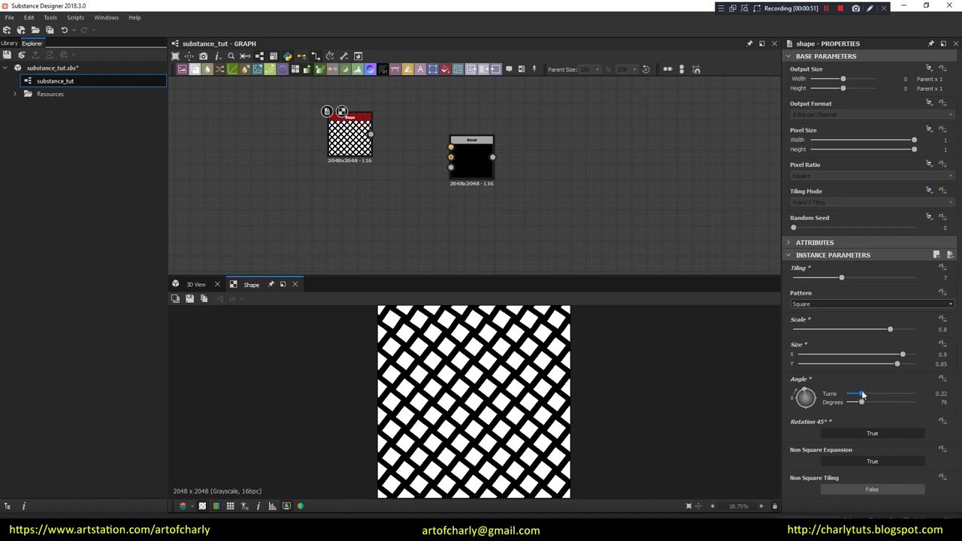
left_click(858, 435)
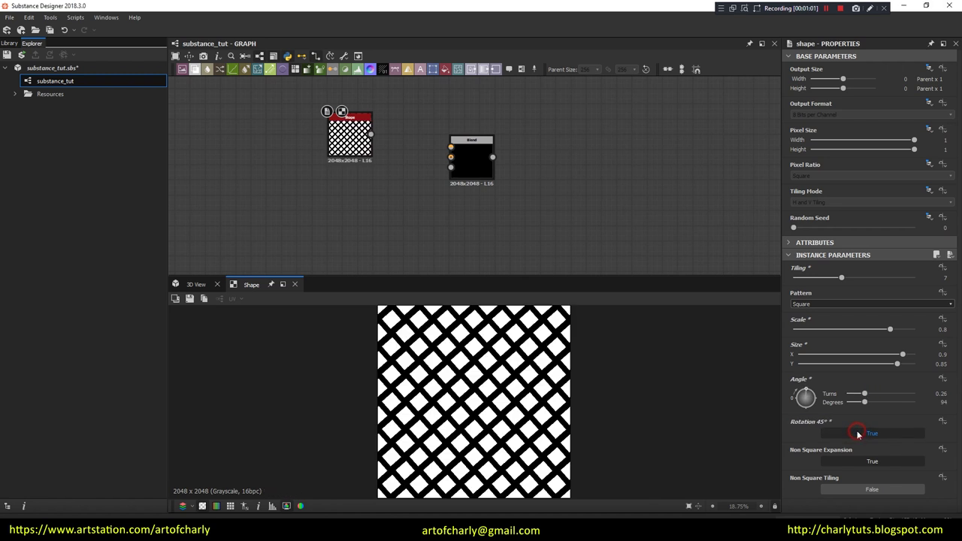
left_click_drag(869, 394, 870, 393)
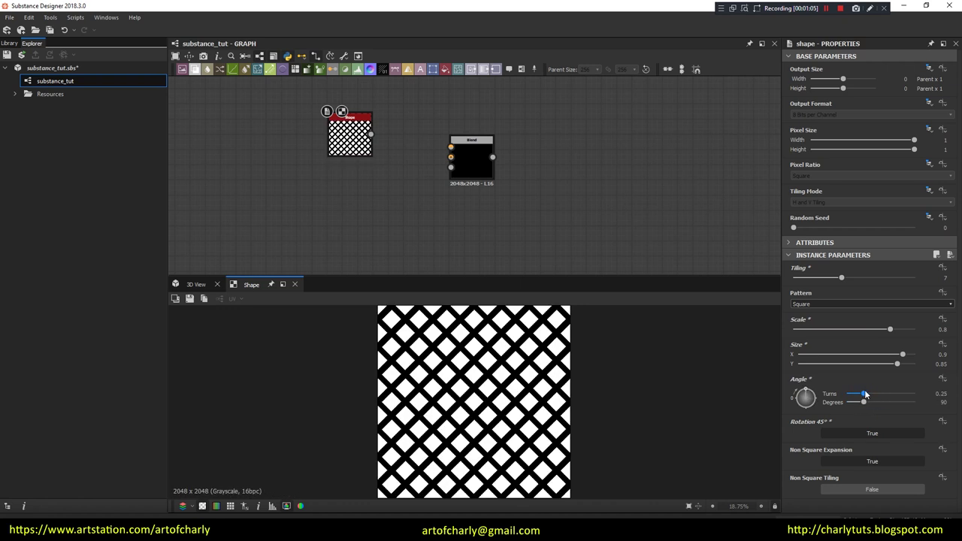
- Toggle Rotation 45° on and off to compare, leaving it off
left_click(849, 434)
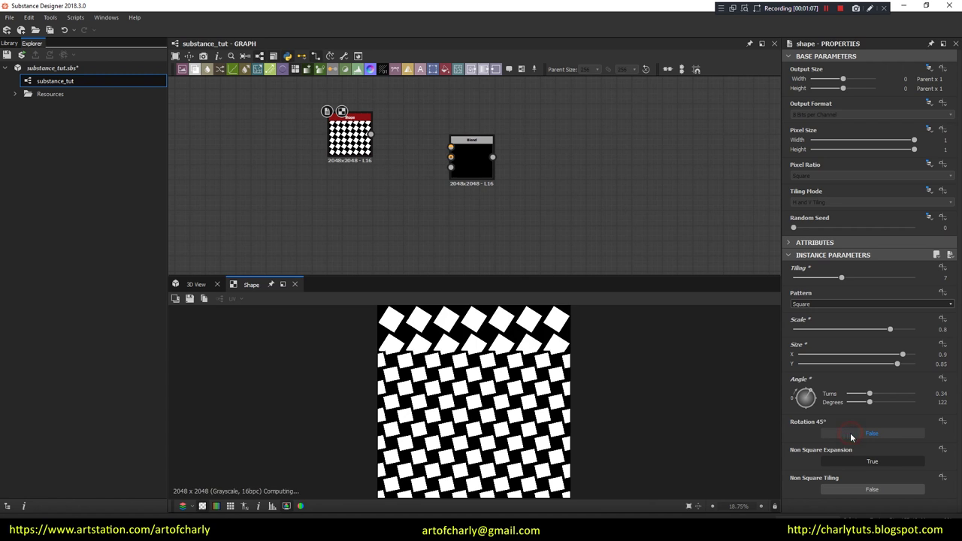
left_click(850, 434)
left_click(850, 433)
left_click(850, 434)
left_click(850, 434)
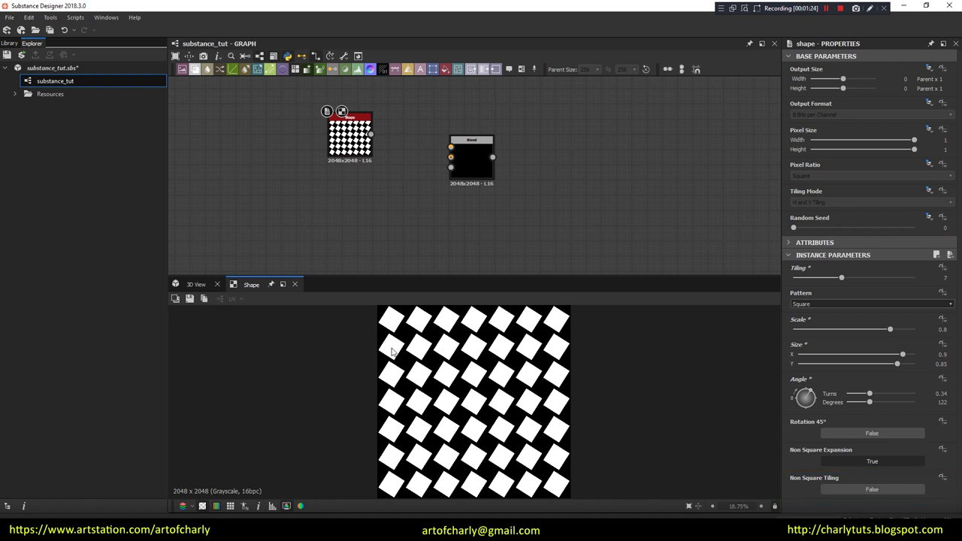
left_click(951, 257)
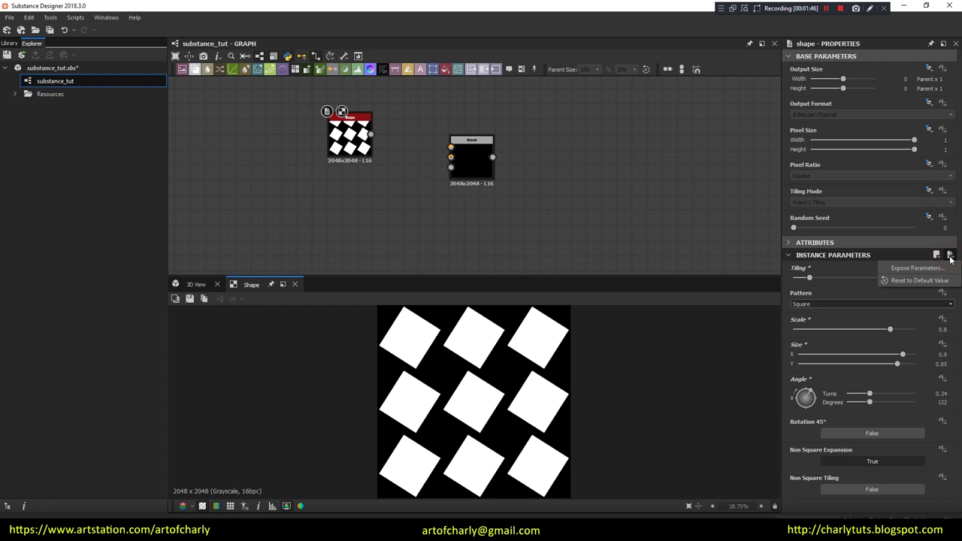
- Reset the Shape node's parameters to defaults and switch its pattern to Paraboloid
left_click(942, 280)
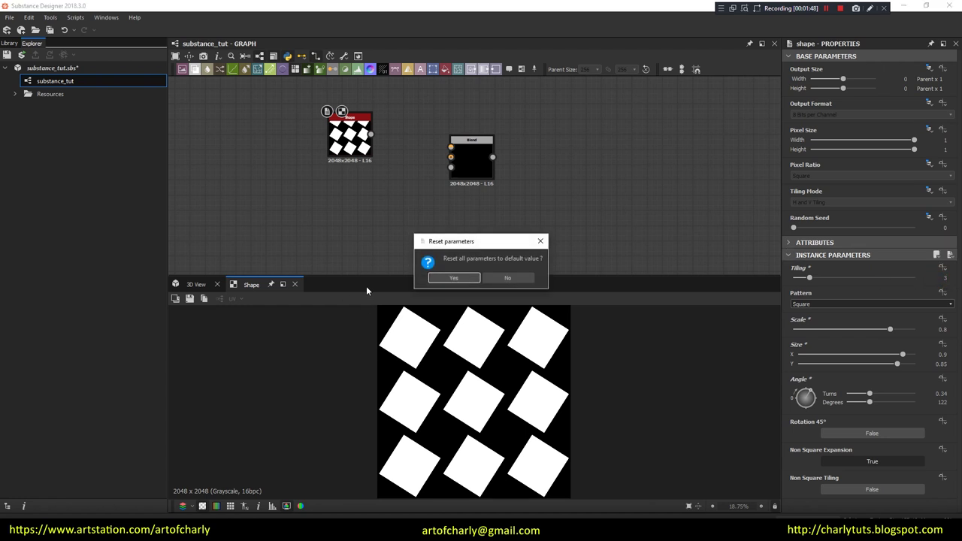
left_click(436, 278)
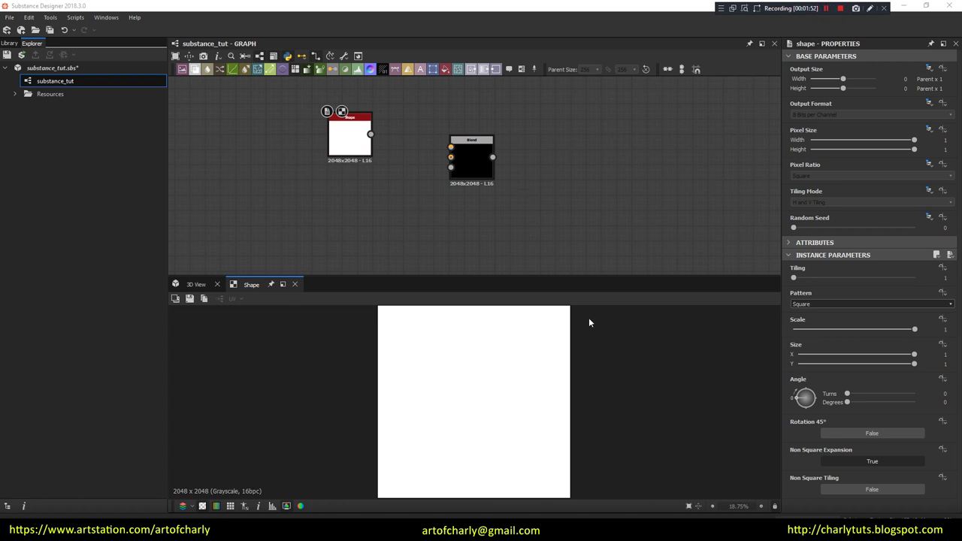
left_click(820, 305)
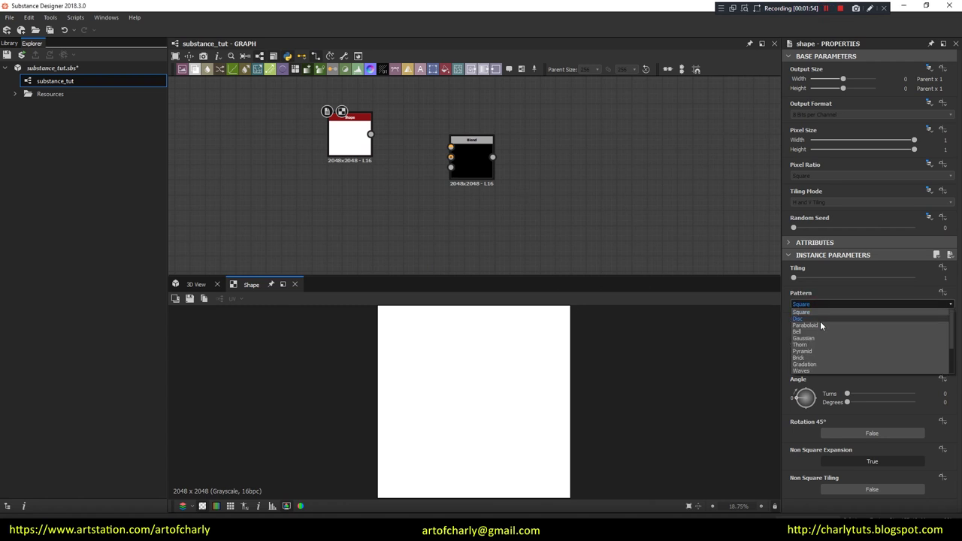
left_click(823, 326)
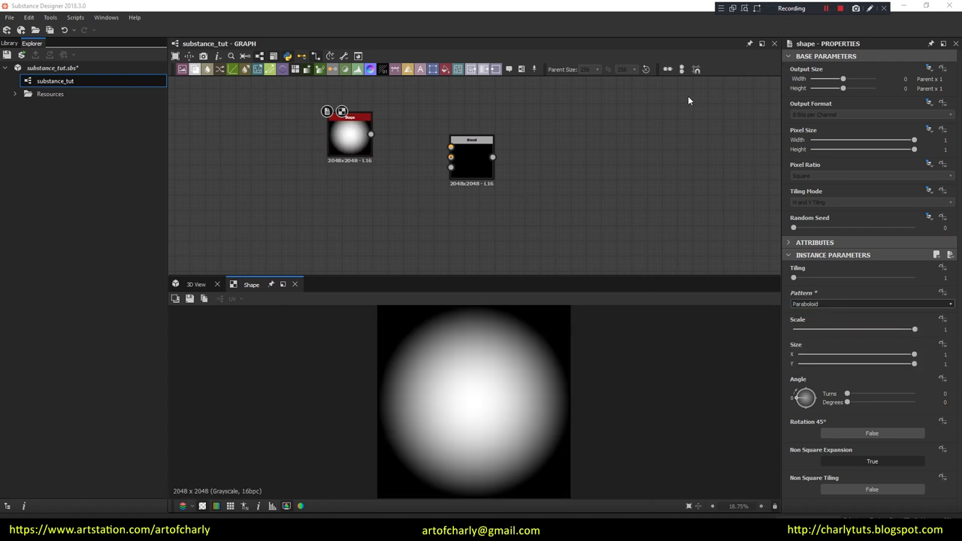
scroll(451, 150, "up", 3)
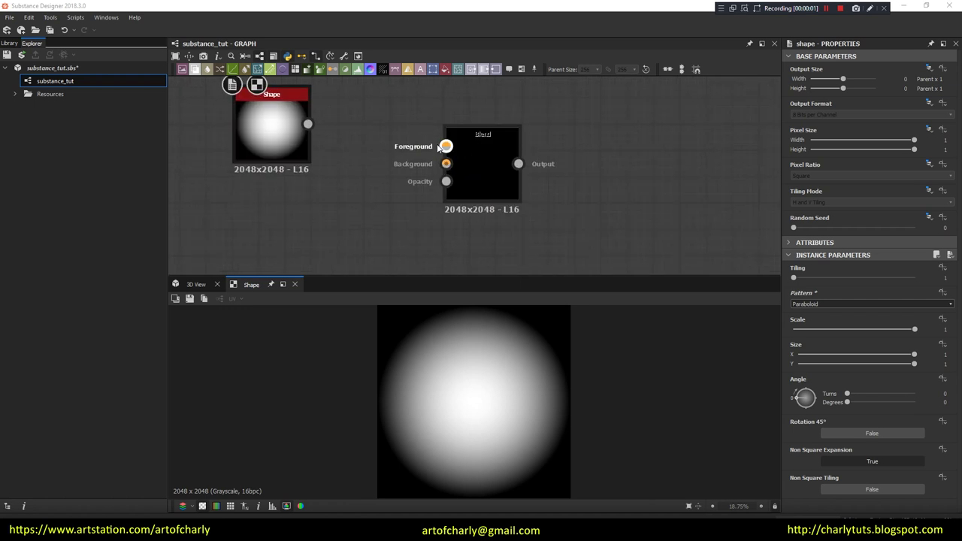
- Connect the Shape node's output to the Blend node's Foreground input
scroll(451, 151, "up", 2)
left_click_drag(250, 115, 449, 147)
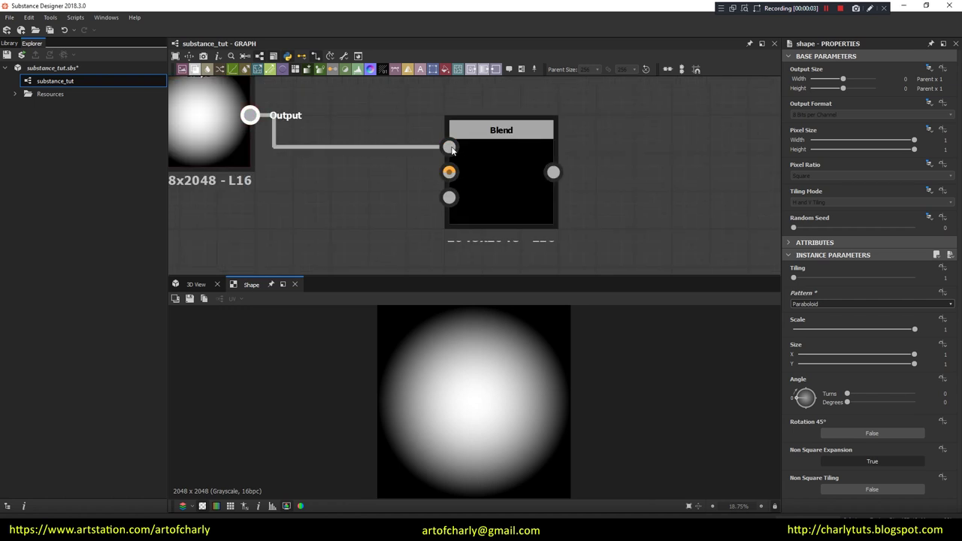
scroll(333, 158, "down", 3)
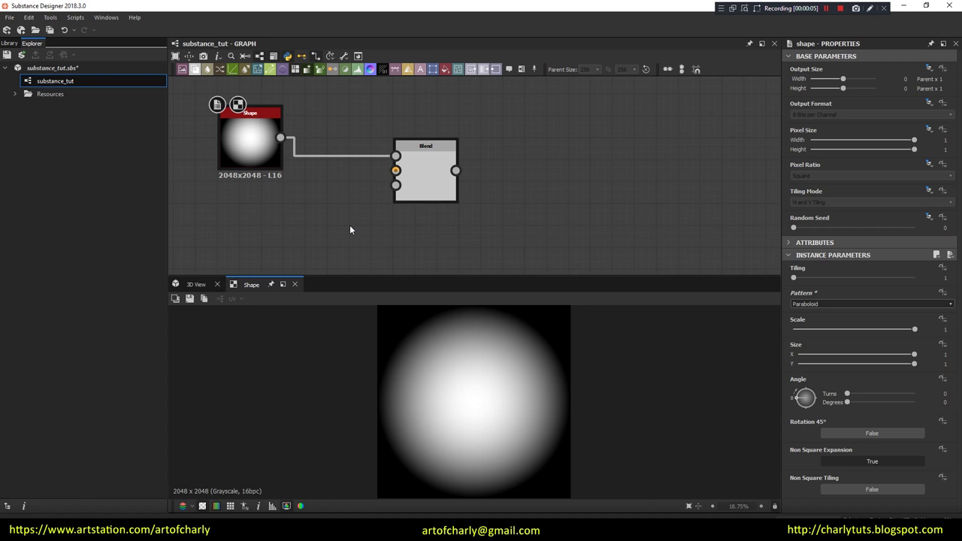
- Add a Waveform 1 node by searching 'wav' in the node search
key("space")
type("wav")
left_click(377, 223)
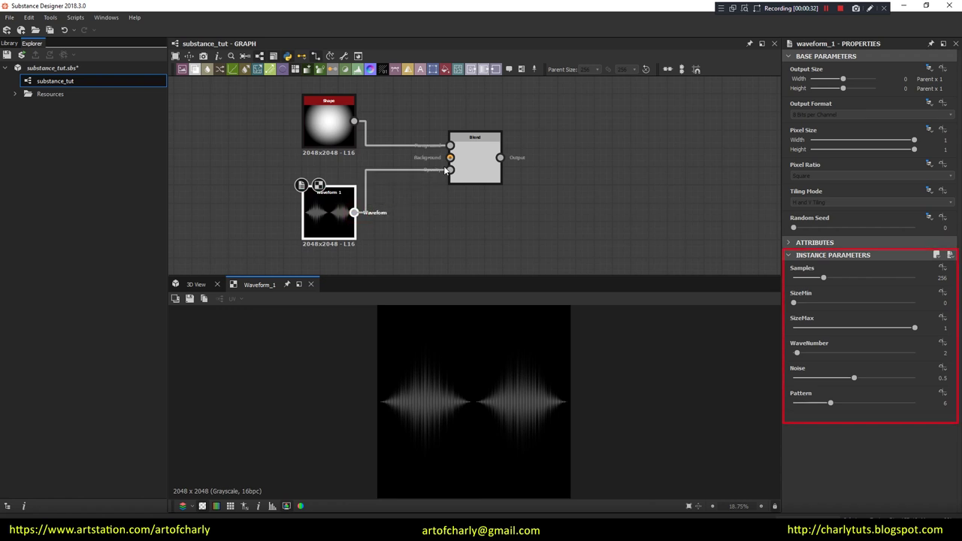
- Wire Waveform 1 into Blend, then try Samples 1024 and various SizeMin/SizeMax values
left_click_drag(354, 213, 450, 157)
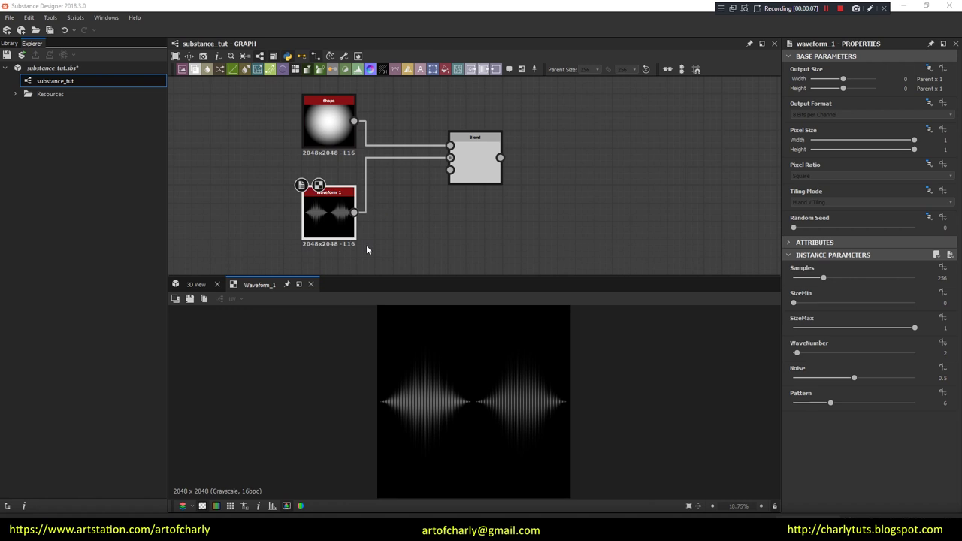
left_click_drag(823, 278, 917, 279)
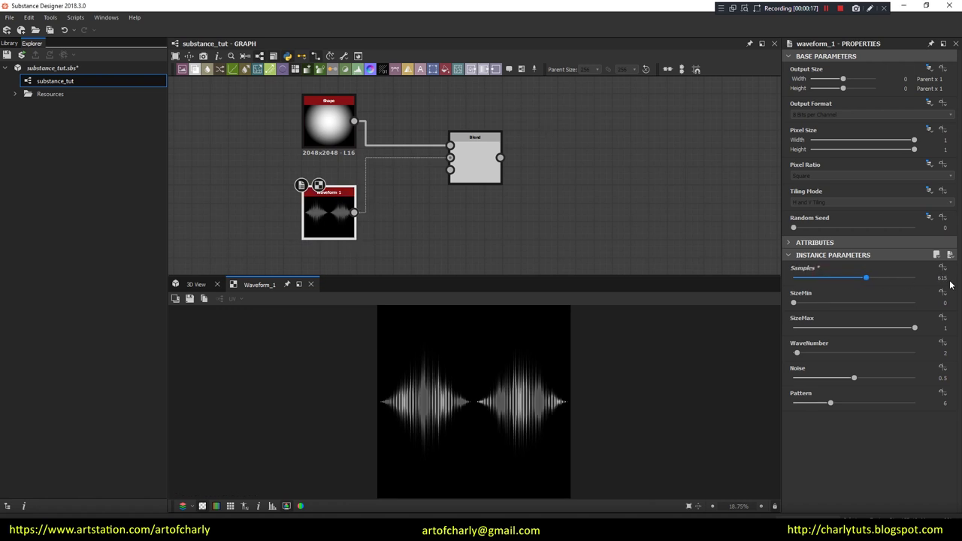
left_click_drag(912, 278, 938, 282)
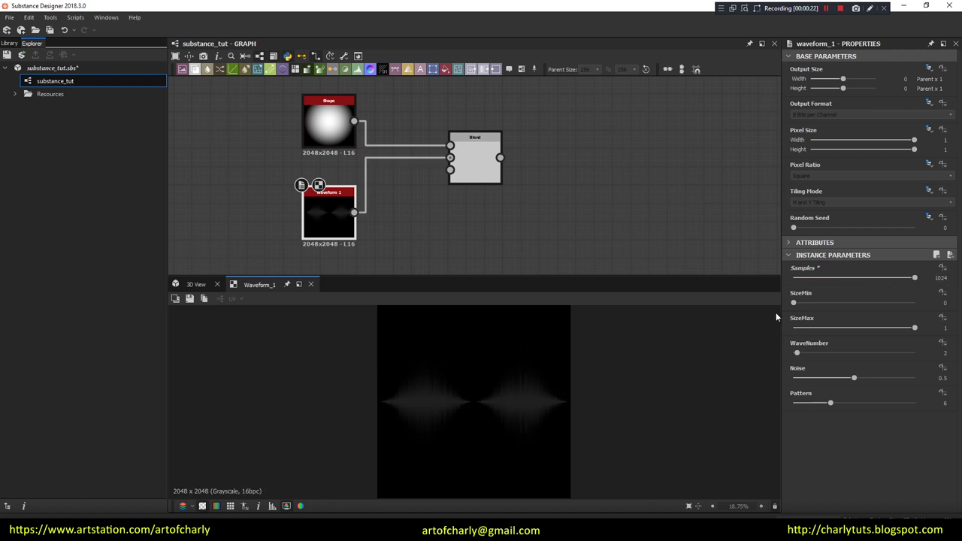
left_click_drag(793, 303, 825, 304)
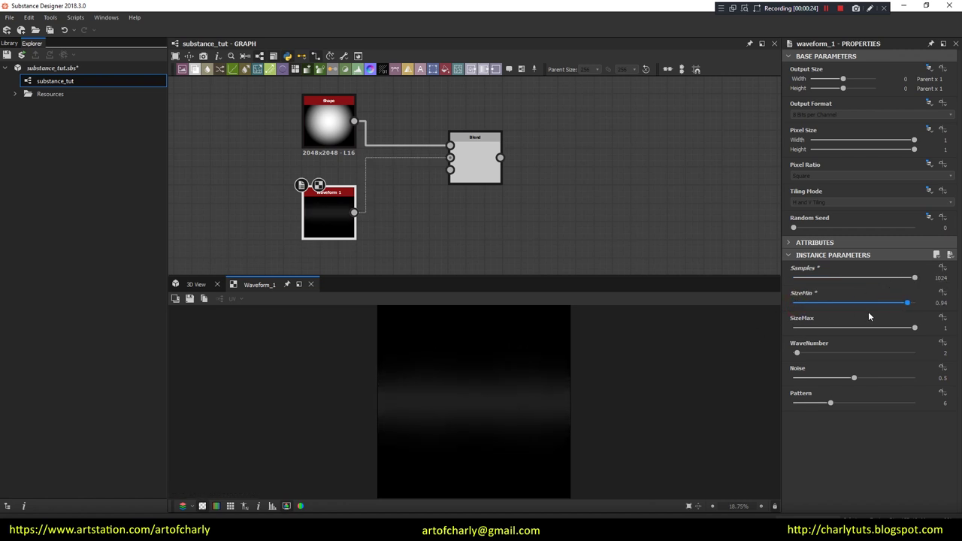
mouse_move(836, 304)
left_mouse_down()
mouse_move(801, 303)
mouse_move(818, 303)
left_mouse_up()
left_click_drag(914, 328, 827, 328)
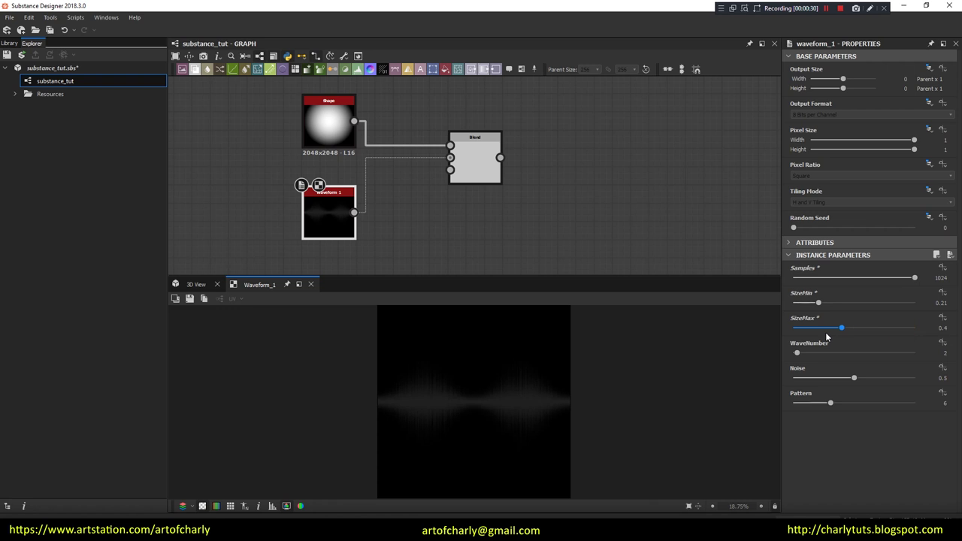
left_click(914, 328)
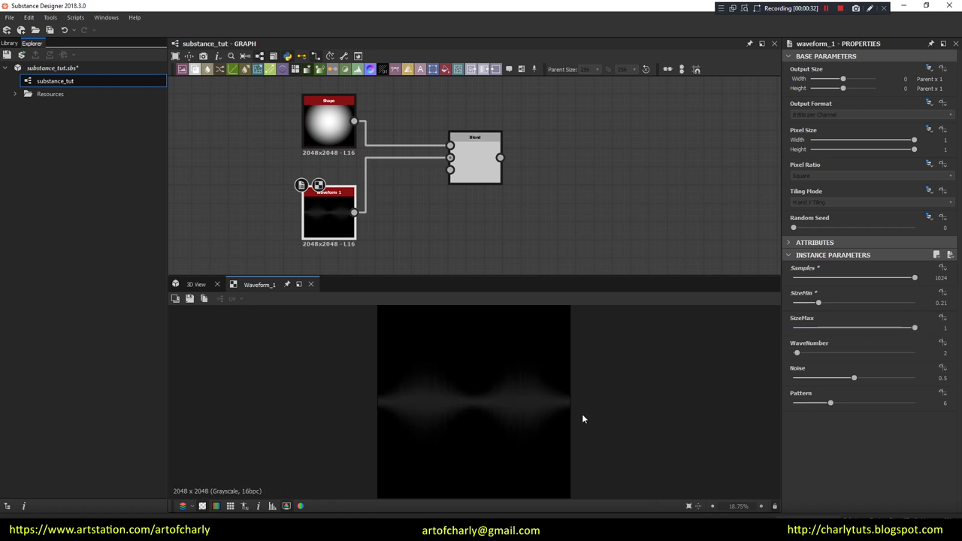
left_click_drag(820, 328, 924, 327)
- Try WaveNumber 64 then 0, raise Noise, vary Pattern, then request a parameter reset
left_click_drag(795, 355, 922, 354)
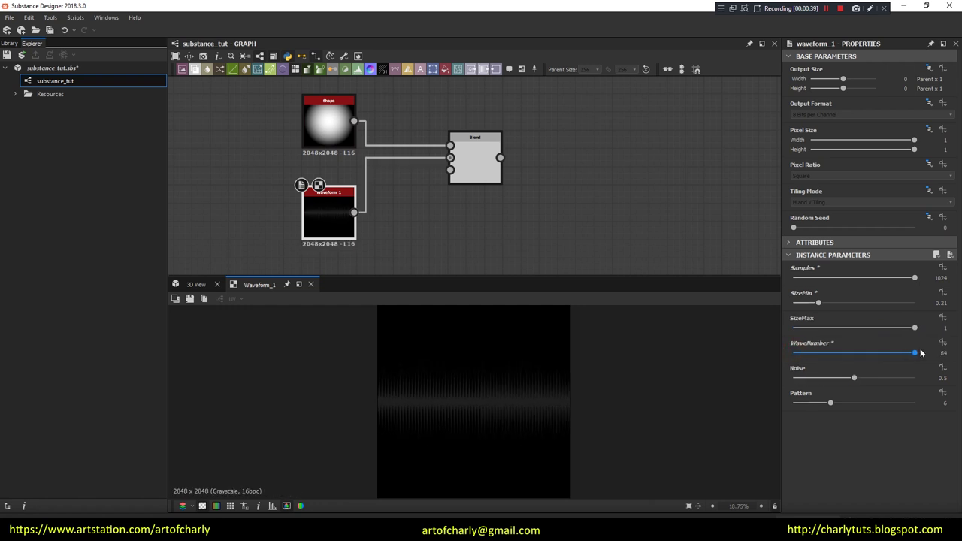
left_click_drag(865, 353, 787, 353)
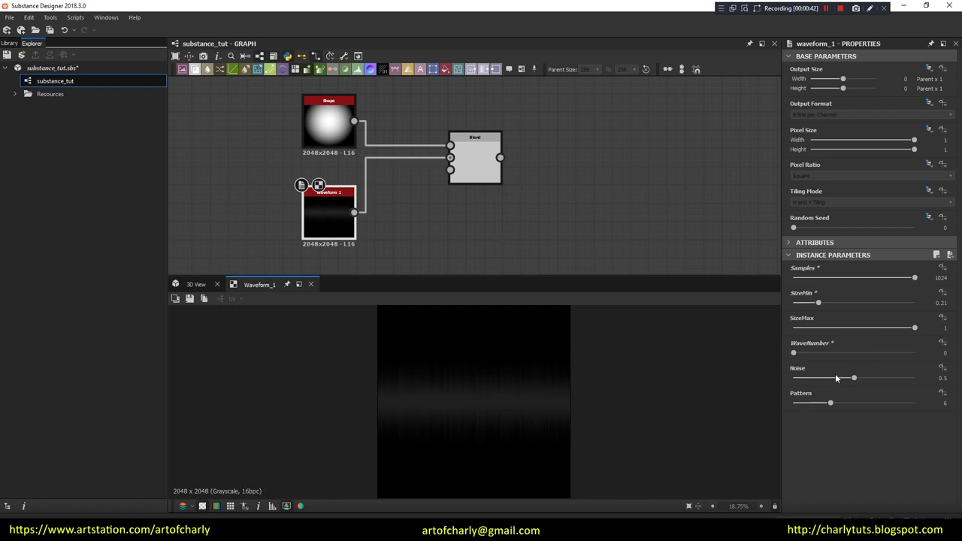
mouse_move(850, 381)
left_mouse_down()
mouse_move(925, 378)
mouse_move(815, 377)
mouse_move(915, 379)
mouse_move(905, 379)
left_mouse_up()
mouse_move(831, 406)
left_mouse_down()
mouse_move(915, 402)
mouse_move(802, 404)
mouse_move(820, 409)
left_mouse_up()
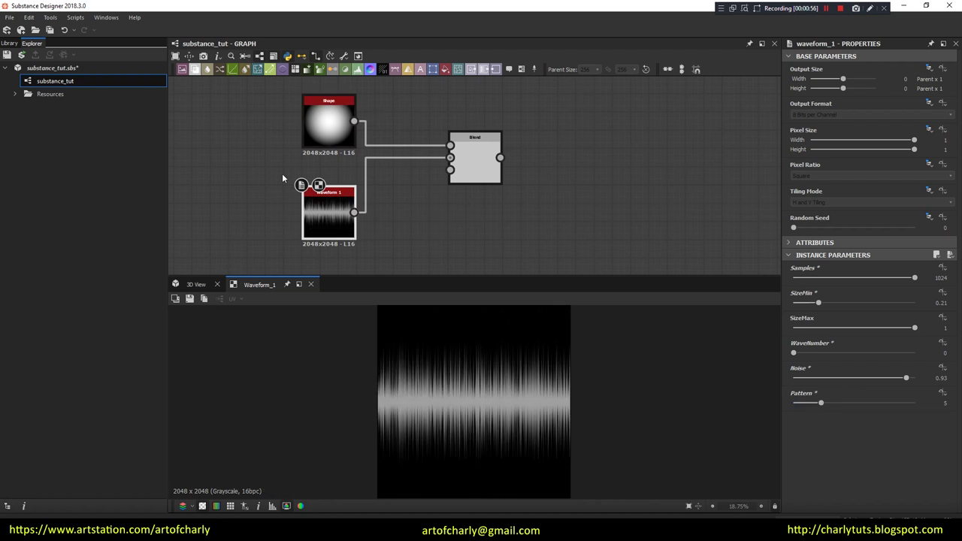
left_click_drag(820, 406, 802, 405)
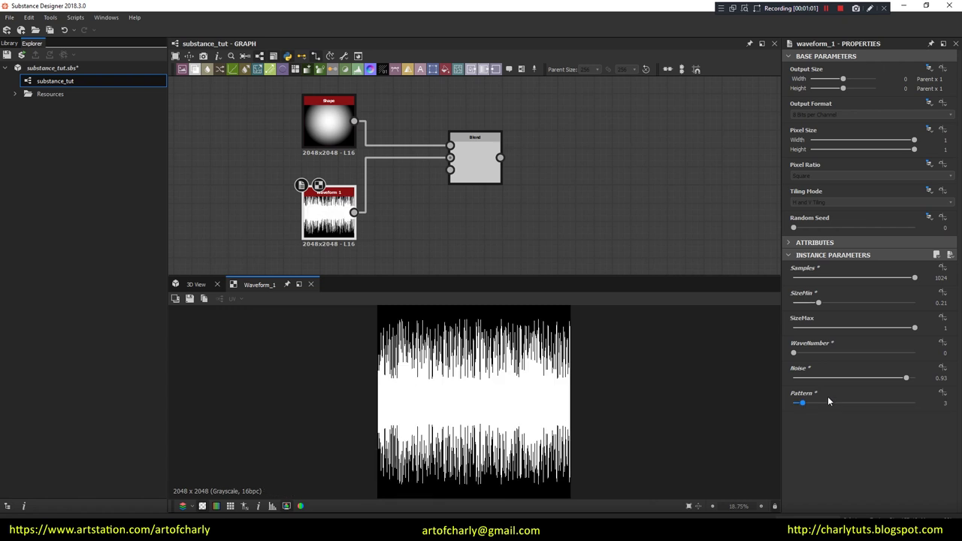
left_click(951, 256)
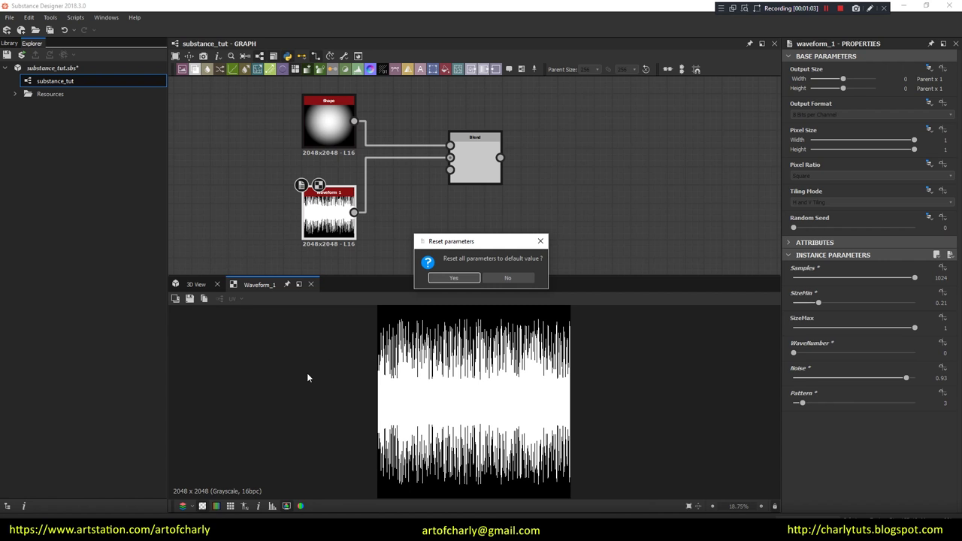
- Reset the Waveform, then set Pattern 3, Noise 0, WaveNumber 1, Samples 1024, SizeMax 0.53, SizeMin 0.27
left_click(457, 279)
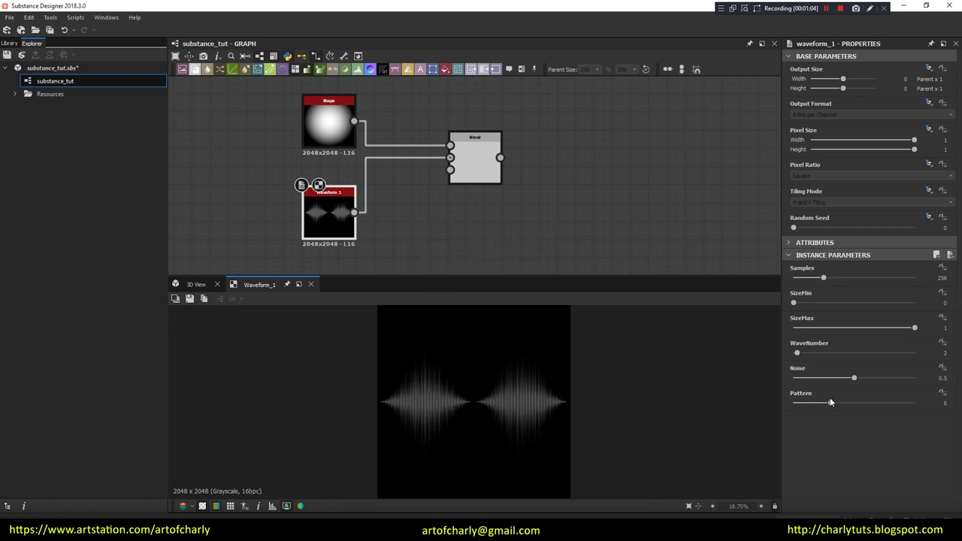
left_click_drag(828, 402, 807, 407)
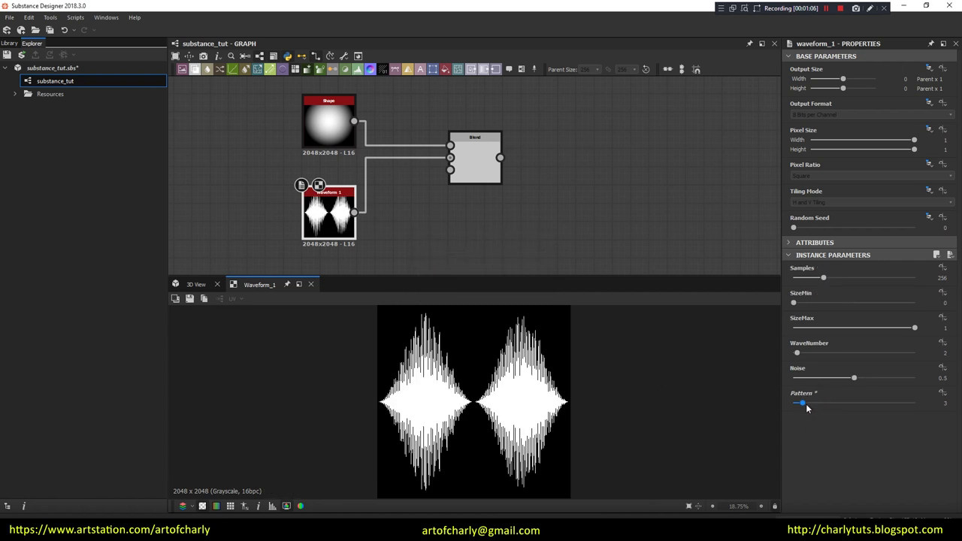
mouse_move(855, 378)
left_mouse_down()
mouse_move(759, 375)
mouse_move(718, 360)
left_mouse_up()
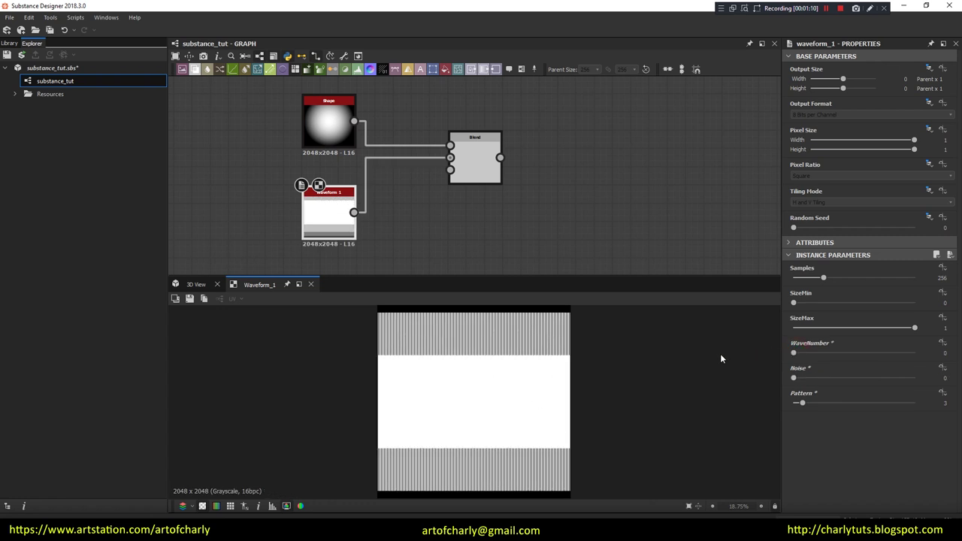
left_click(795, 352)
left_click_drag(793, 352, 797, 352)
left_click_drag(844, 328, 833, 328)
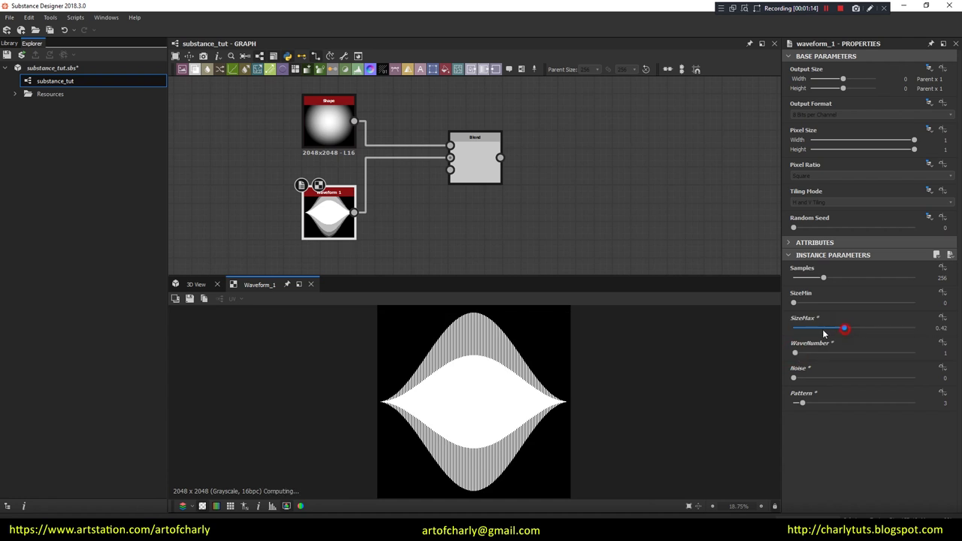
left_click_drag(823, 278, 939, 280)
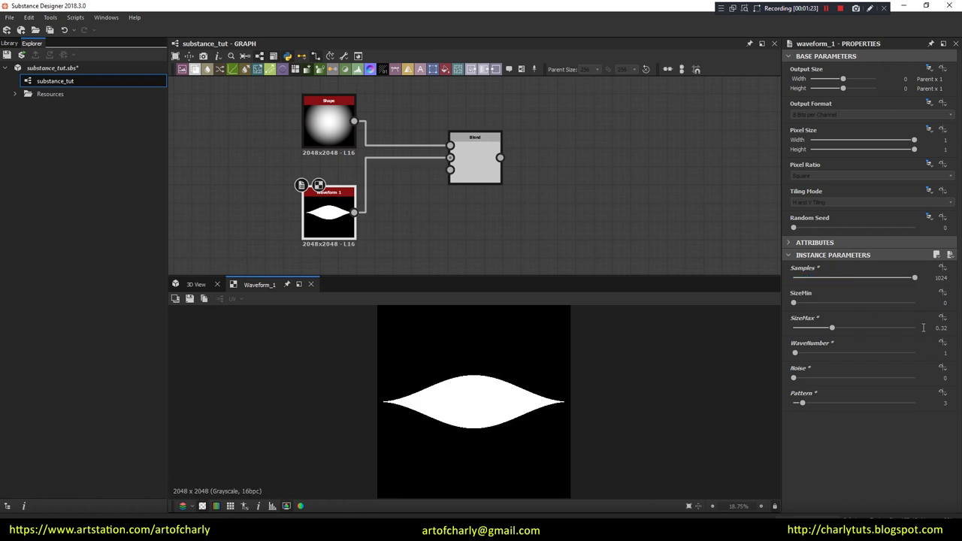
left_click_drag(833, 328, 859, 329)
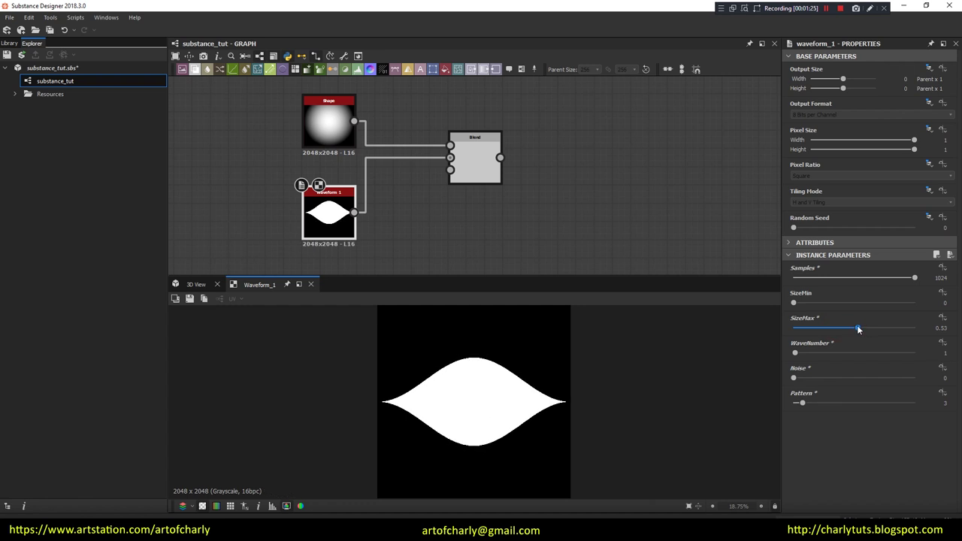
left_click_drag(794, 303, 826, 303)
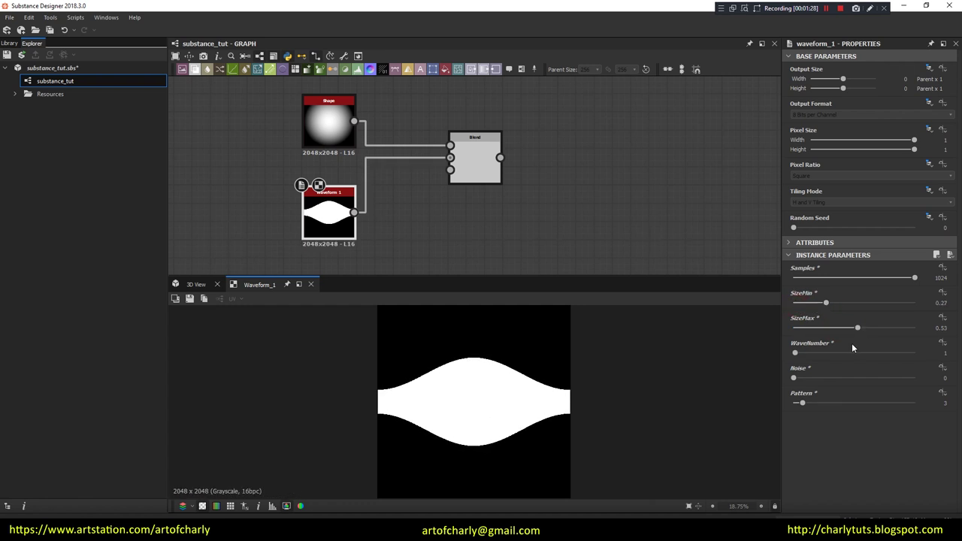
- Confirm the Blend node's Blending Mode stays on Multiply
left_click(486, 153)
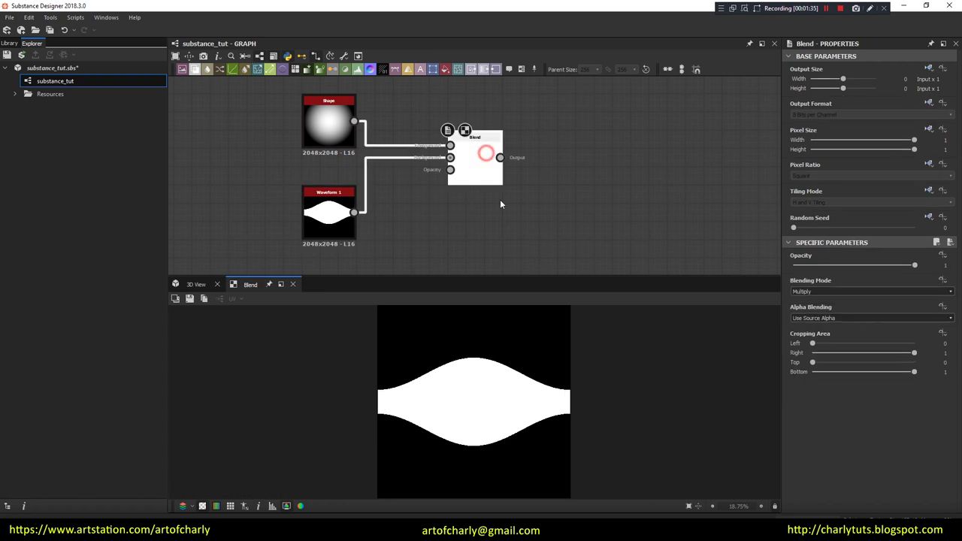
left_click(816, 292)
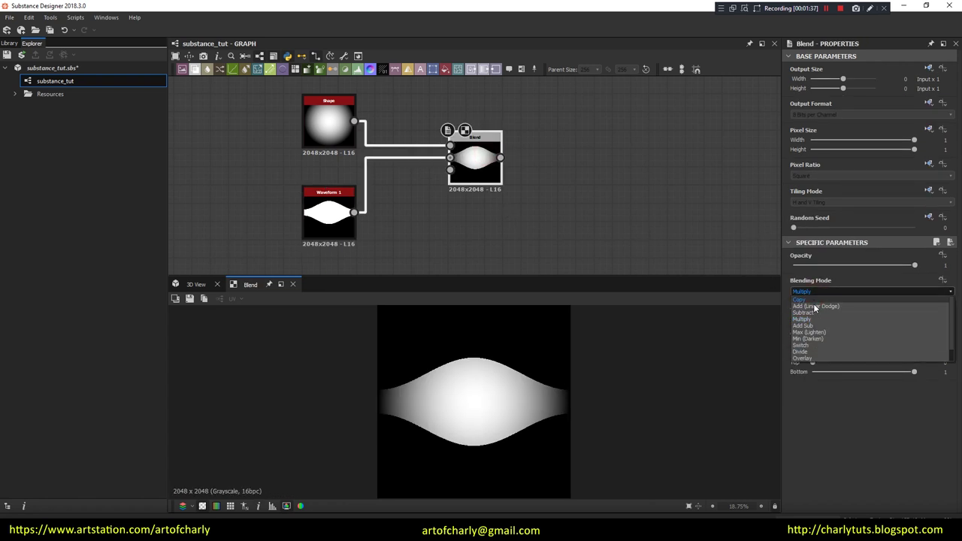
left_click(813, 319)
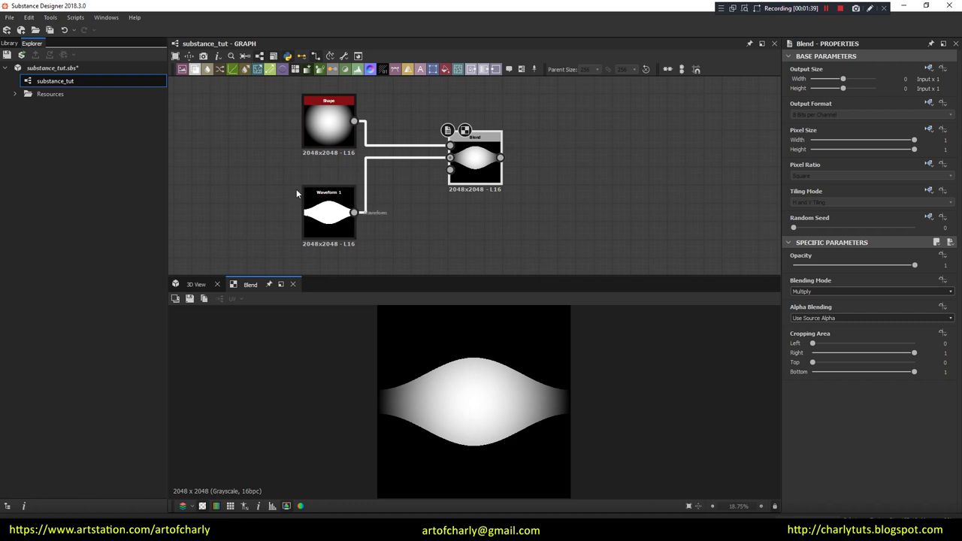
- Set the Shape node's Scale to 0.9 while previewing the Blend result, then pan the graph left
left_click(320, 135)
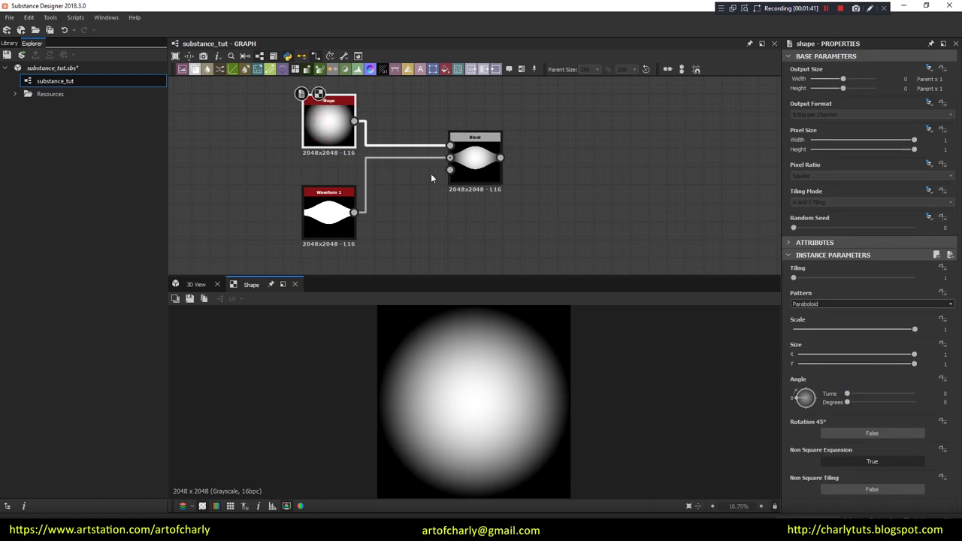
double_click(473, 157)
left_click(323, 124)
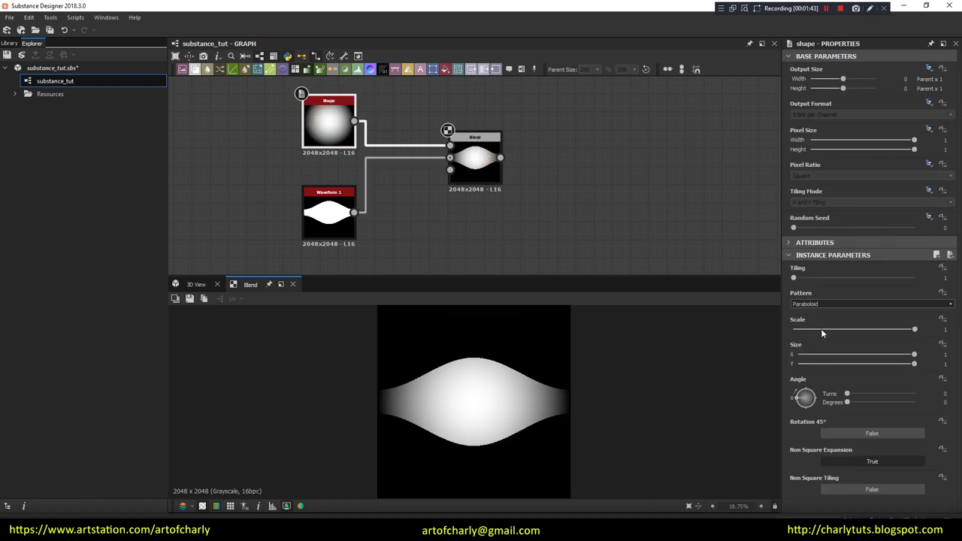
left_click_drag(915, 331, 904, 333)
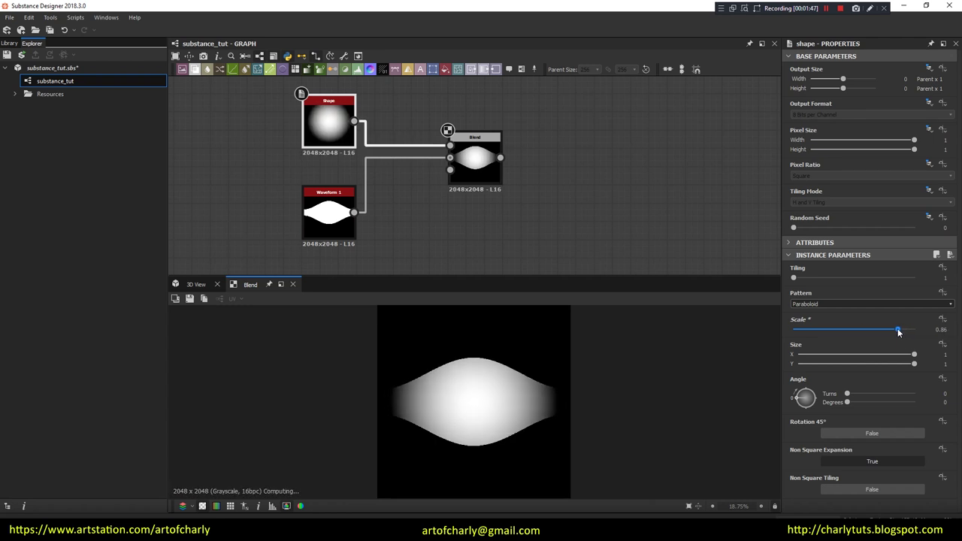
left_click(552, 197)
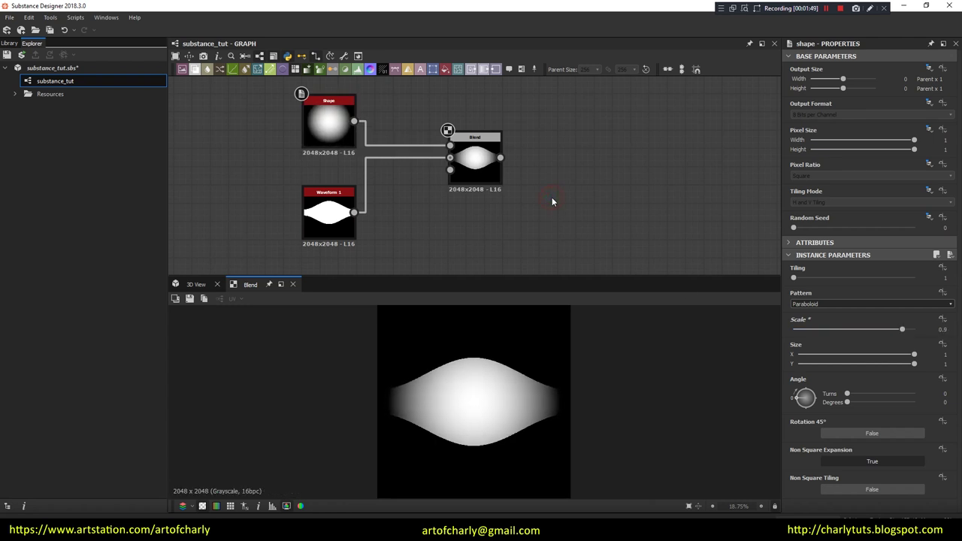
middle_click_drag(556, 210, 500, 214)
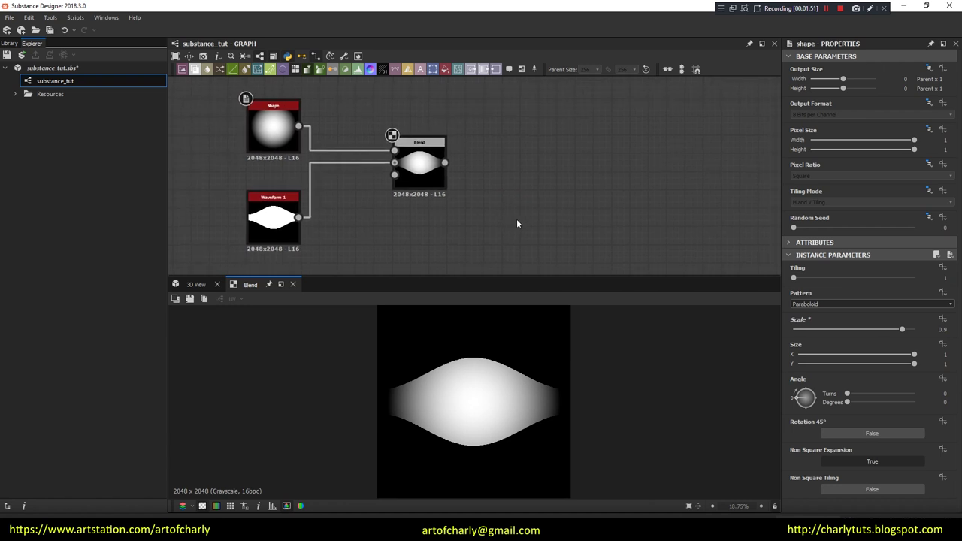
key("space")
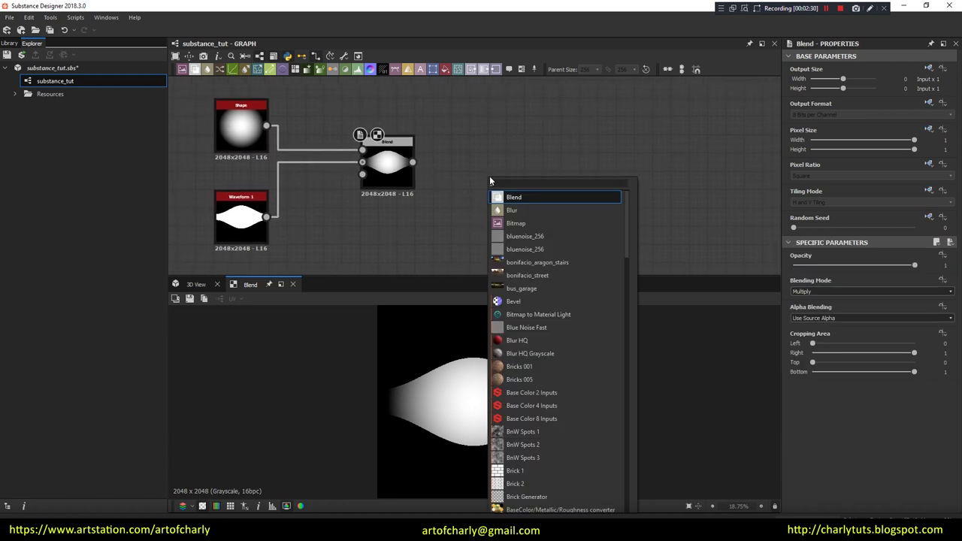
- Add a Blur HQ Grayscale node fed by the Blend output, with maximum Quality and Intensity 16
type("blur")
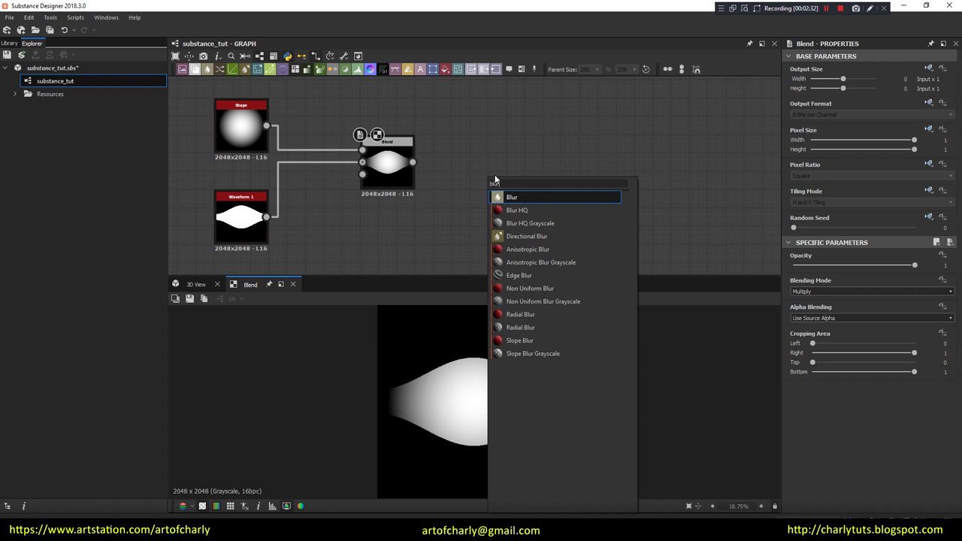
left_click(551, 224)
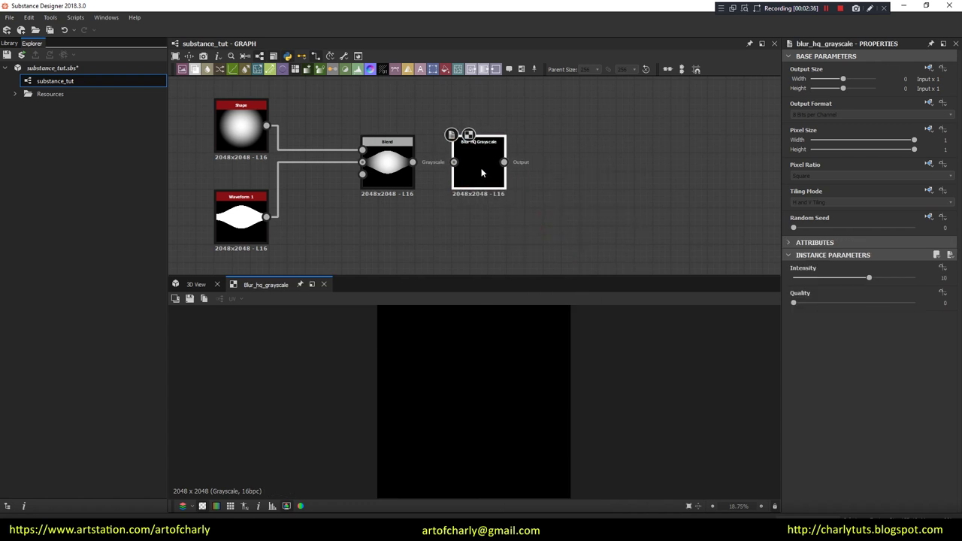
left_click_drag(420, 163, 454, 162)
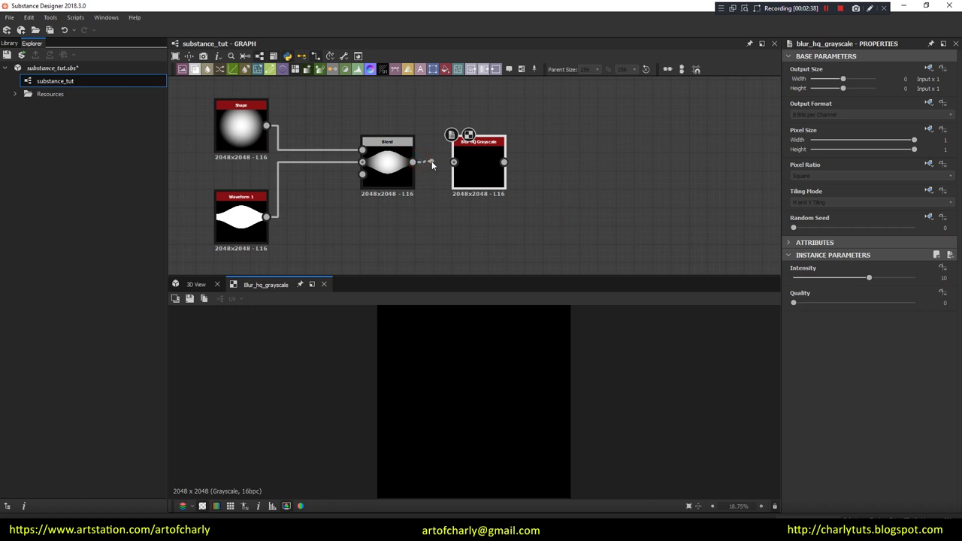
left_click_drag(869, 278, 864, 278)
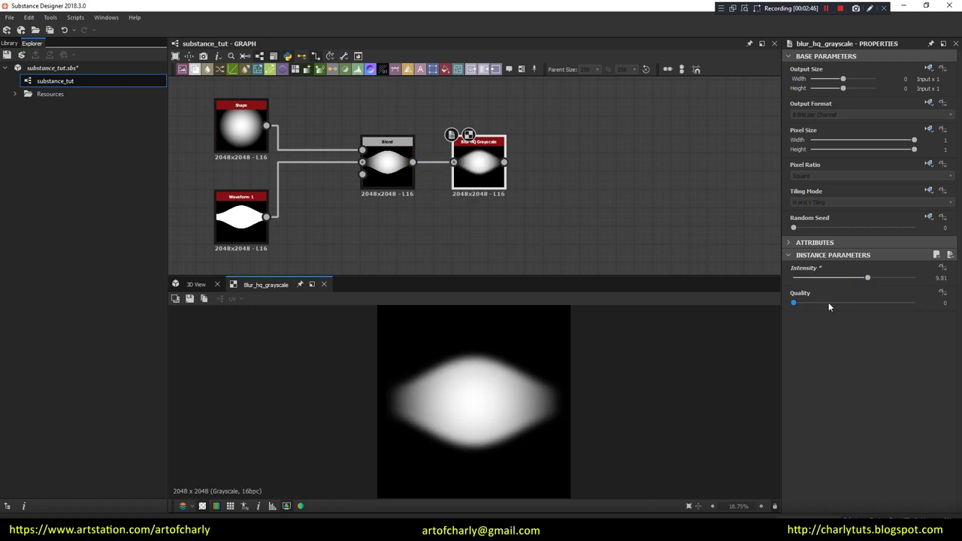
left_click_drag(794, 303, 945, 297)
left_click(869, 277)
- Lower Waveform 1's SizeMin to 0.56 and SizeMax to about 0.38
left_click(240, 218)
left_click_drag(825, 302, 870, 299)
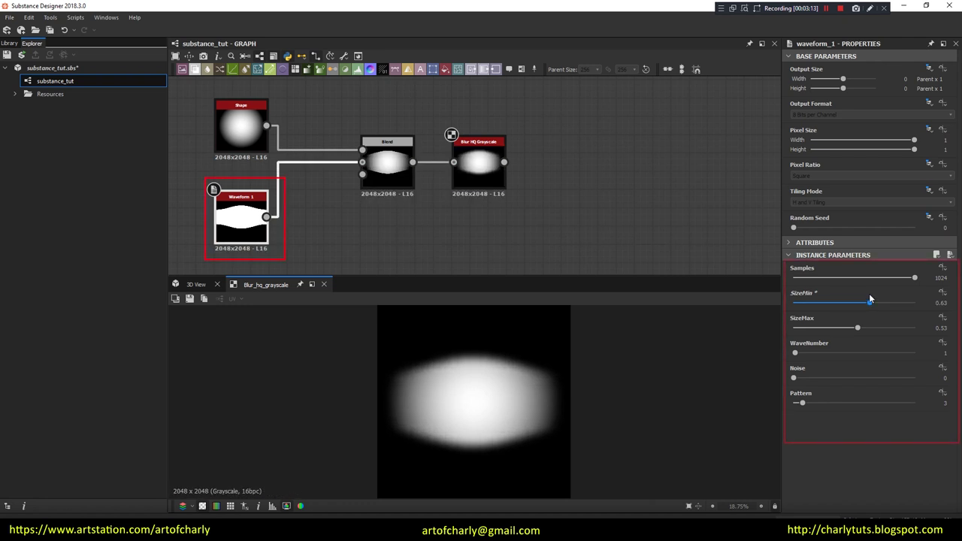
left_click_drag(870, 299, 860, 302)
left_click_drag(857, 328, 840, 331)
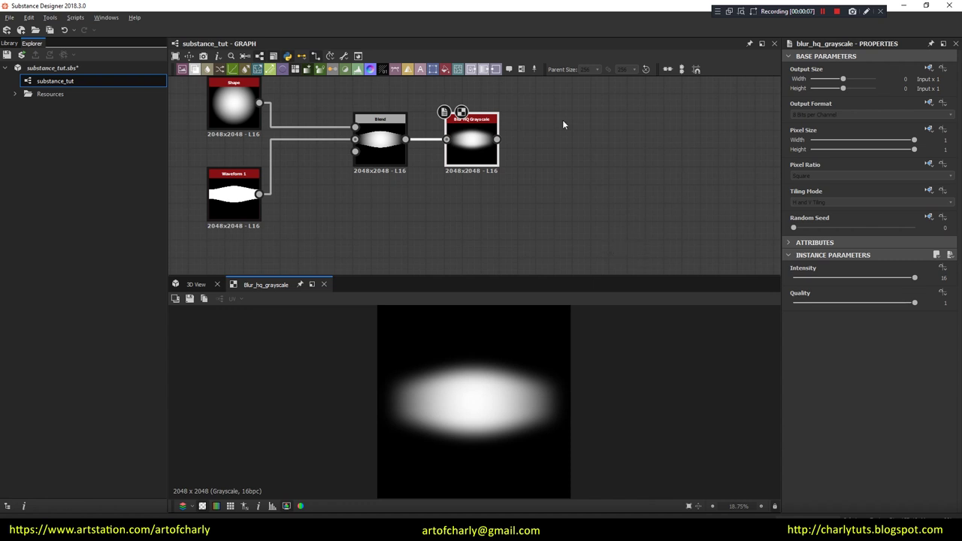
- Add a Tile Generator beside the blur node and feed the blurred blob into it
key("space")
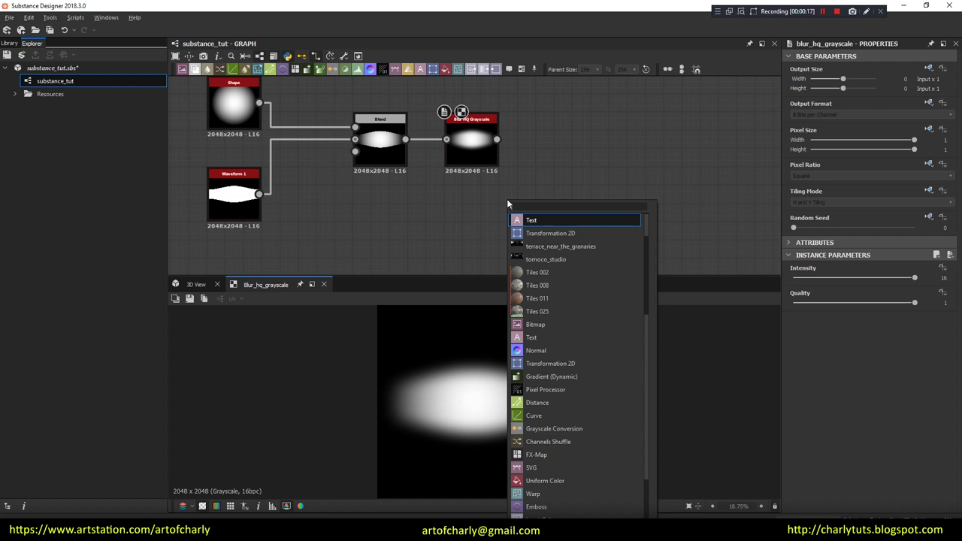
type("tile")
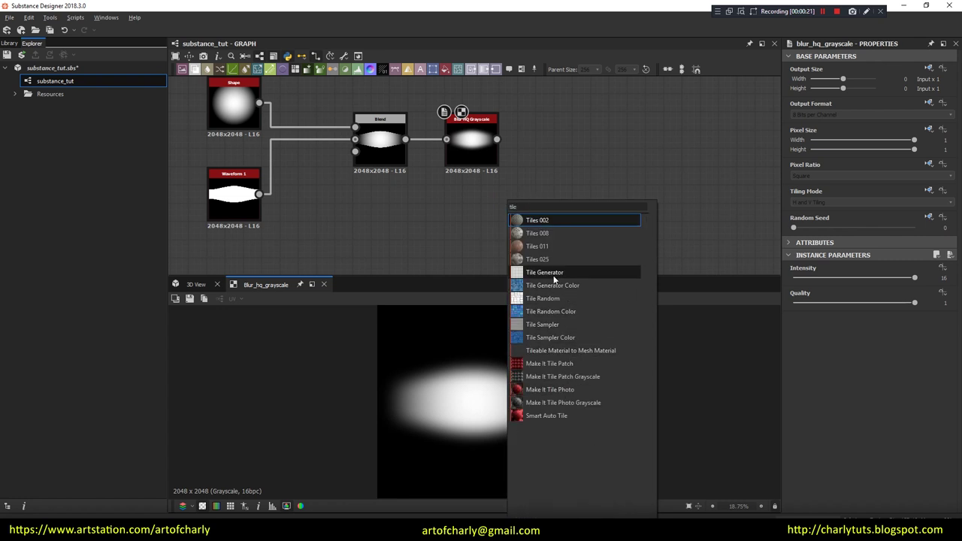
left_click(553, 273)
mouse_move(512, 203)
left_mouse_down()
mouse_move(566, 189)
mouse_move(586, 152)
left_mouse_up()
left_click_drag(497, 140, 538, 134)
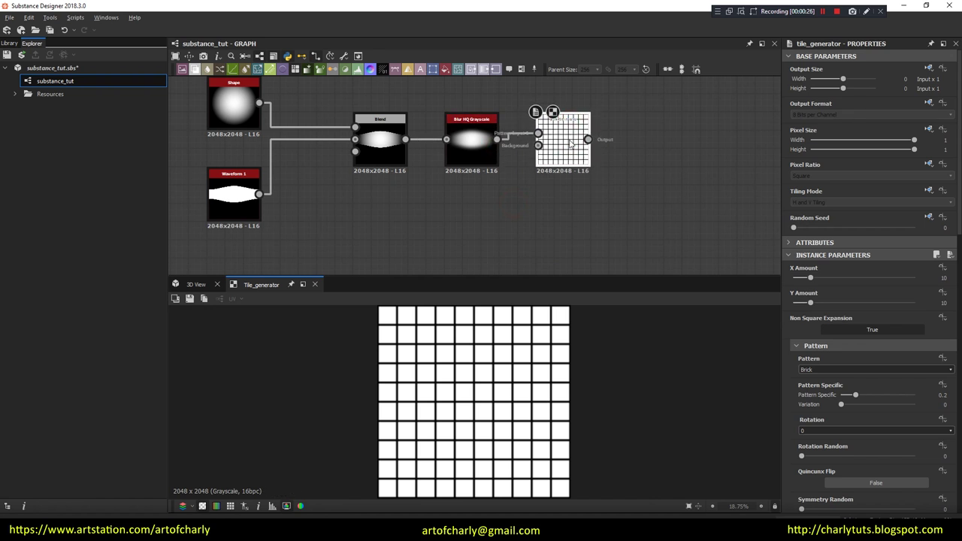
- Set the Tile Generator pattern to Image Input with X Amount 3 and Y Amount 1
left_click(829, 370)
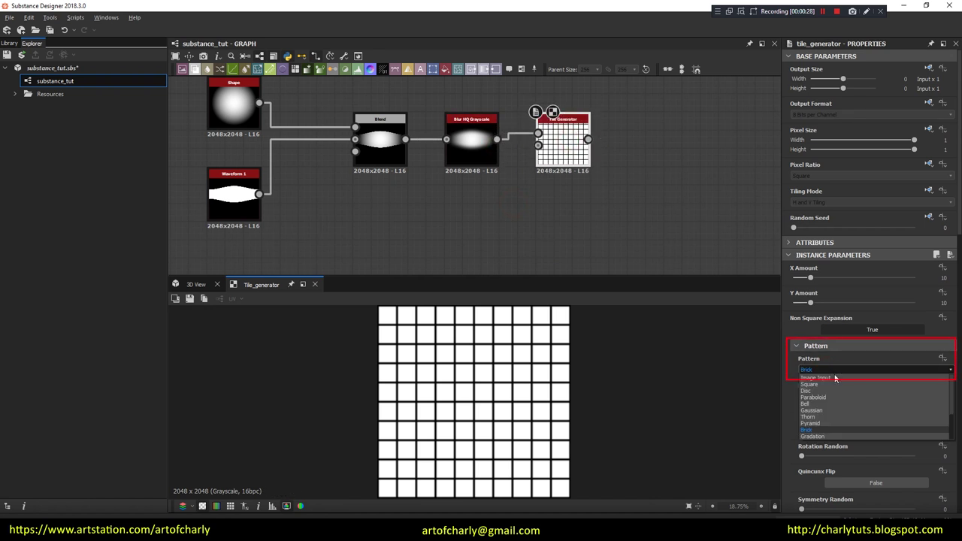
left_click(834, 380)
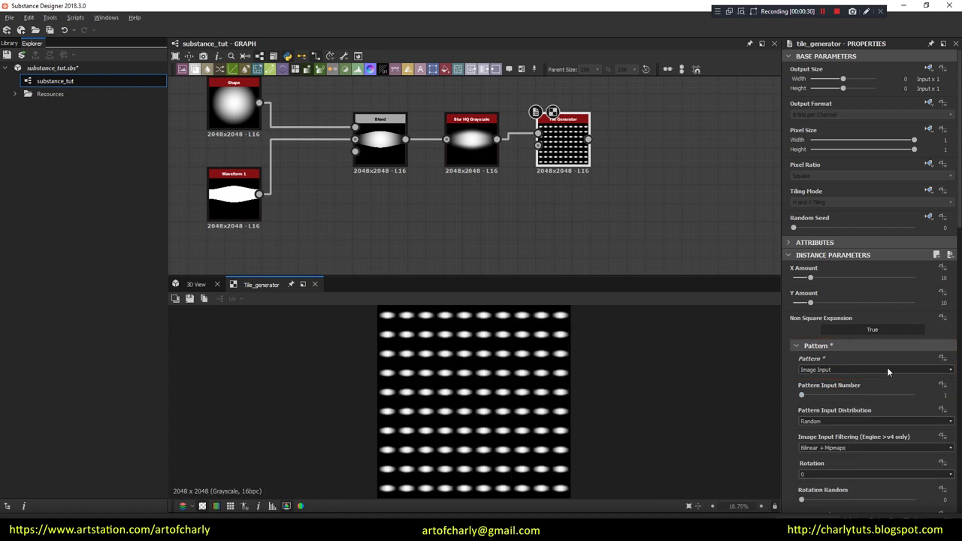
left_click_drag(810, 279, 796, 279)
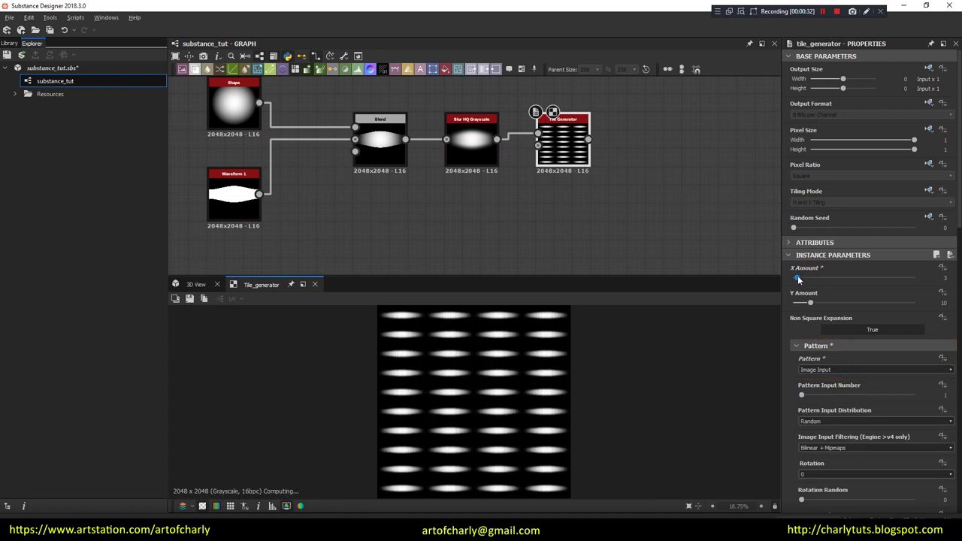
left_click_drag(810, 304, 794, 304)
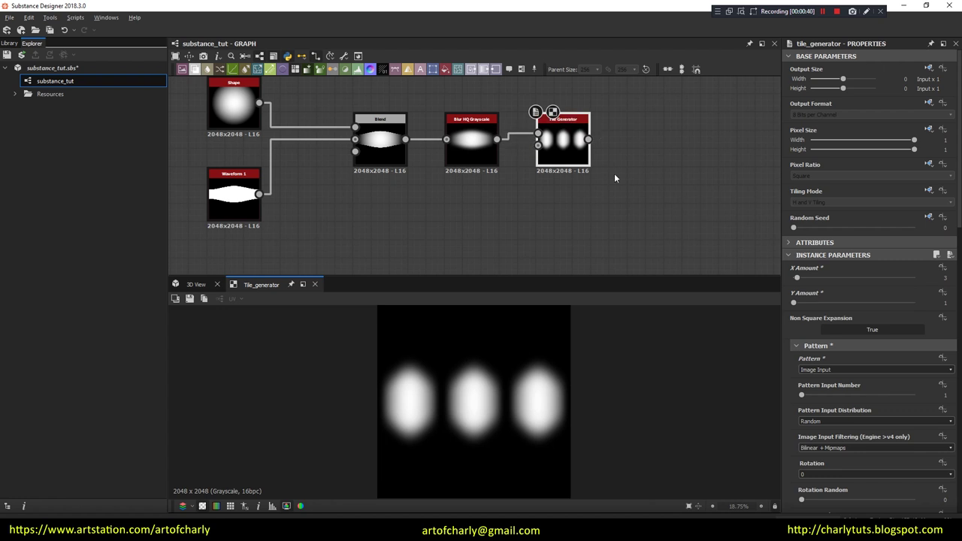
scroll(580, 154, "down", 1)
middle_click_drag(581, 153, 433, 170)
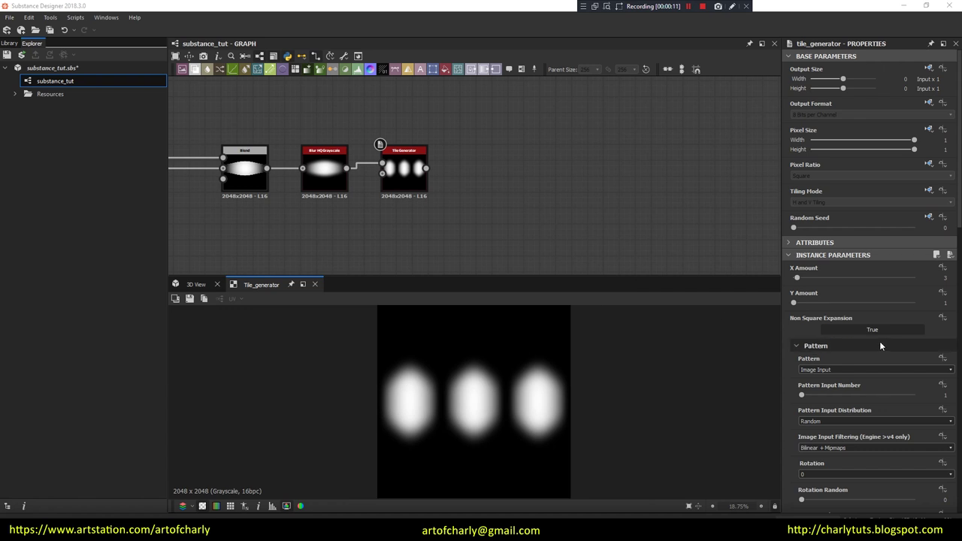
- Keep Image Input as the tile pattern, collapse the Pattern group and expand Size
left_click(830, 369)
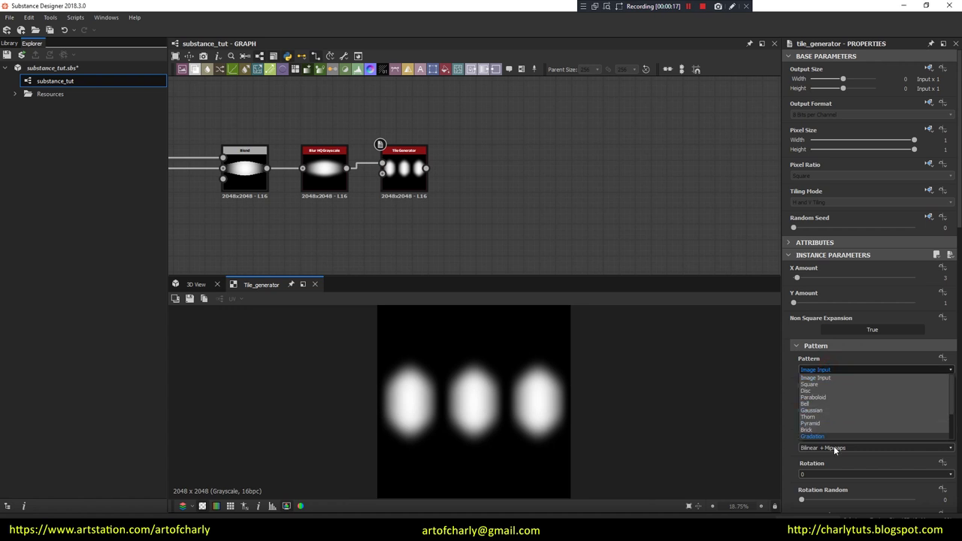
left_click(835, 369)
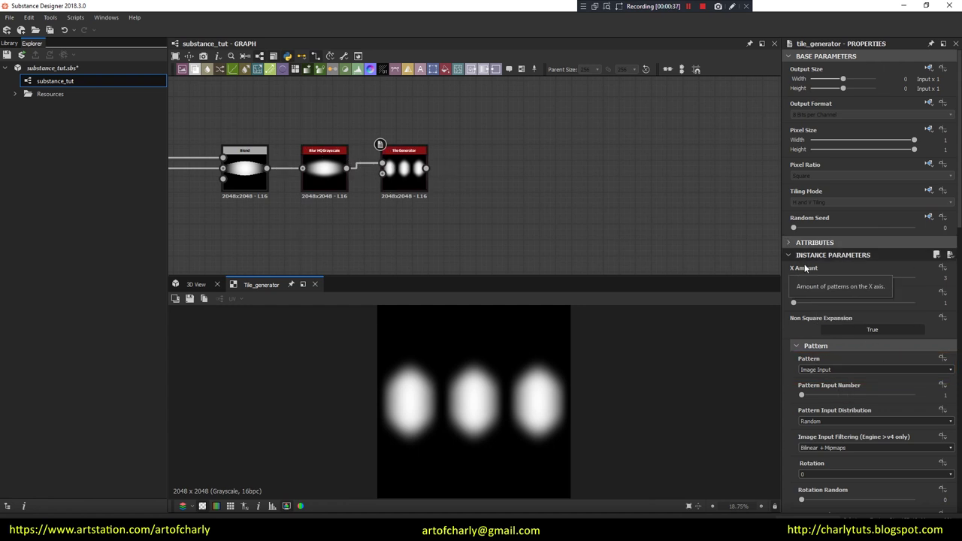
left_click(838, 280)
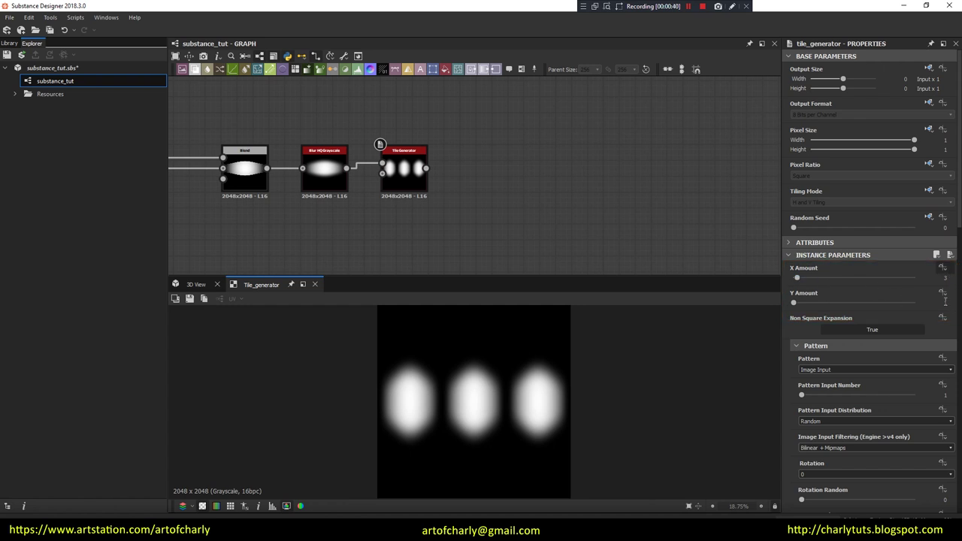
left_click(797, 346)
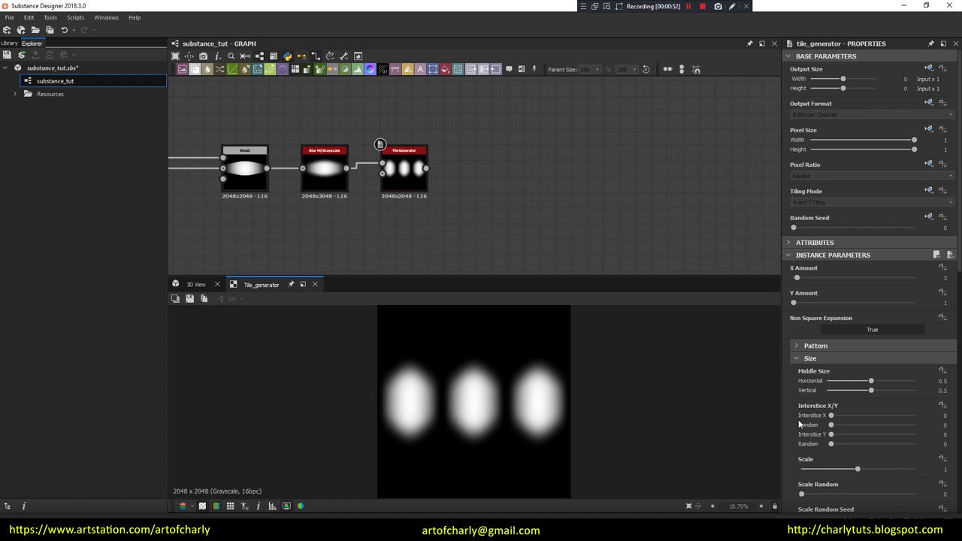
- Review the Tile Generator properties, confirming Middle Size 0.5 × 0.5 and Scale 1
scroll(834, 342, "down", 2)
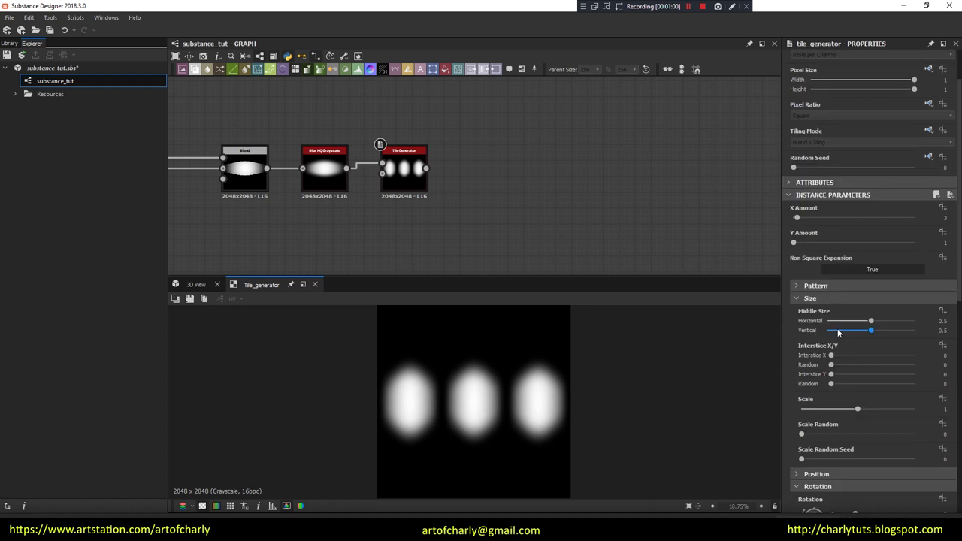
scroll(859, 301, "down", 3)
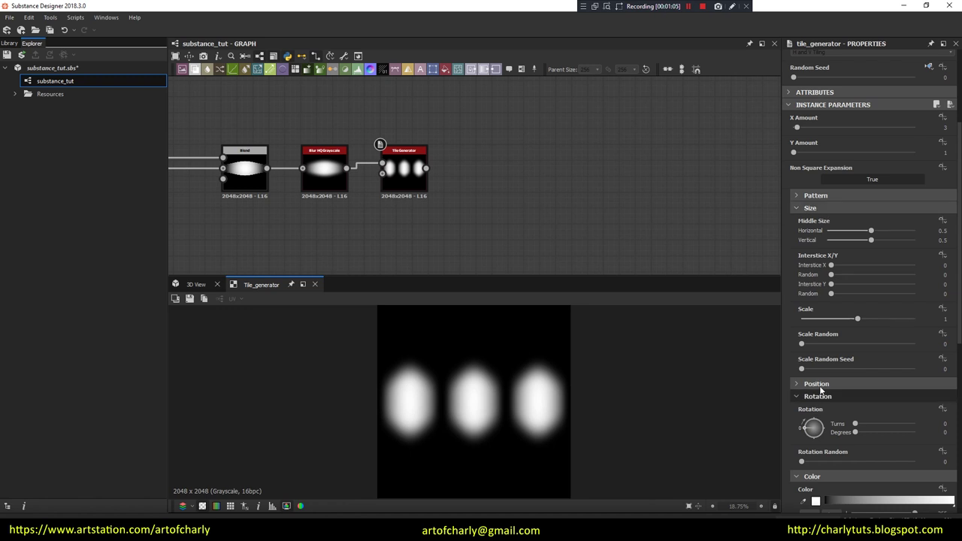
scroll(853, 386, "down", 1)
scroll(831, 382, "down", 2)
scroll(831, 384, "down", 2)
scroll(827, 428, "down", 2)
scroll(831, 429, "down", 2)
scroll(832, 429, "up", 3)
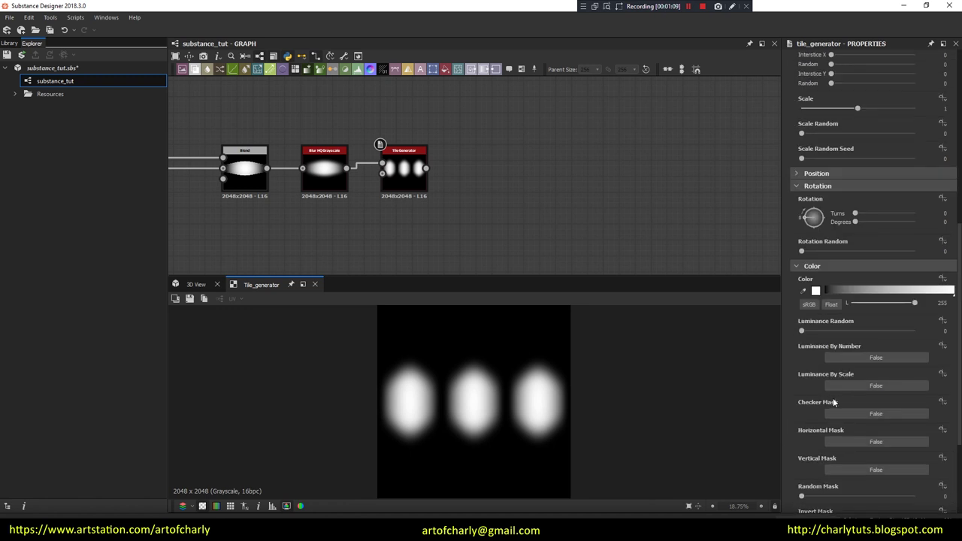
scroll(835, 406, "up", 2)
scroll(835, 405, "up", 2)
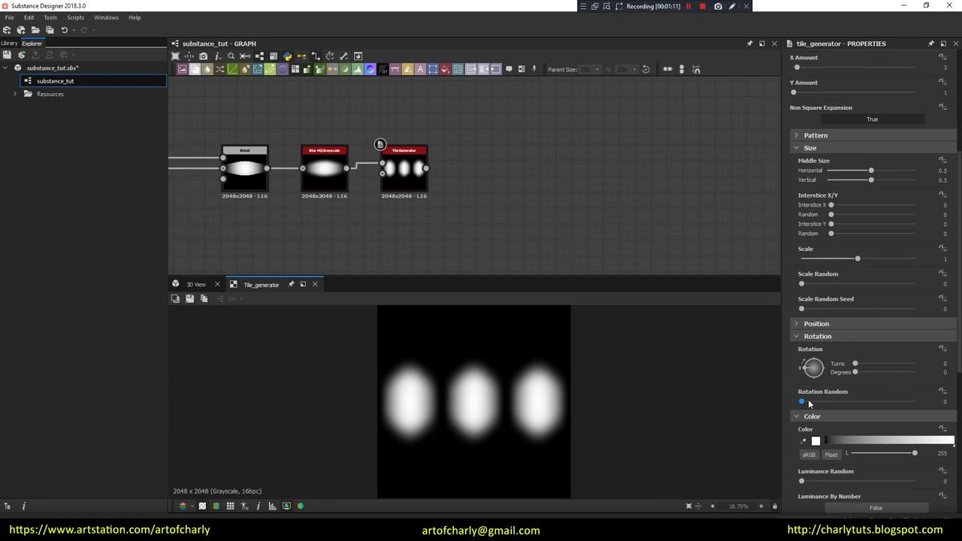
scroll(835, 404, "up", 3)
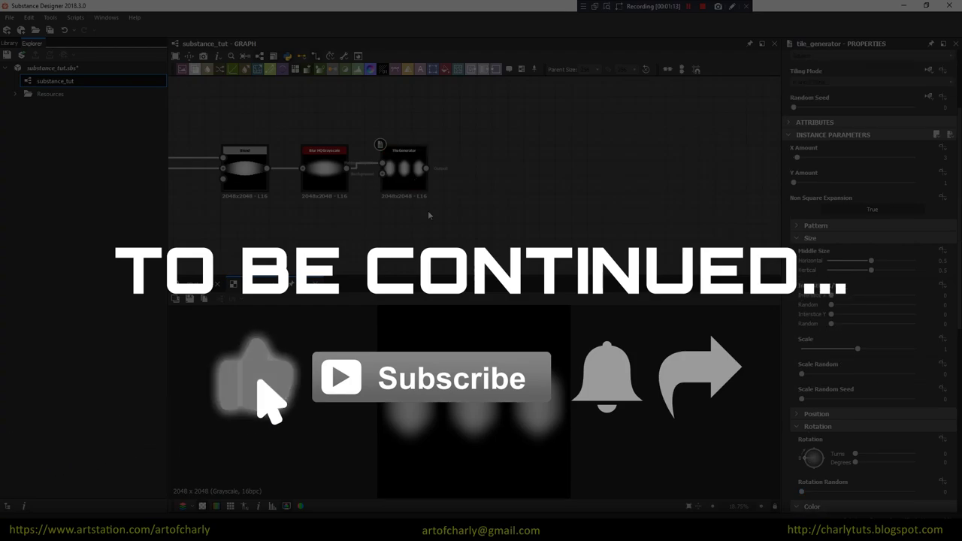